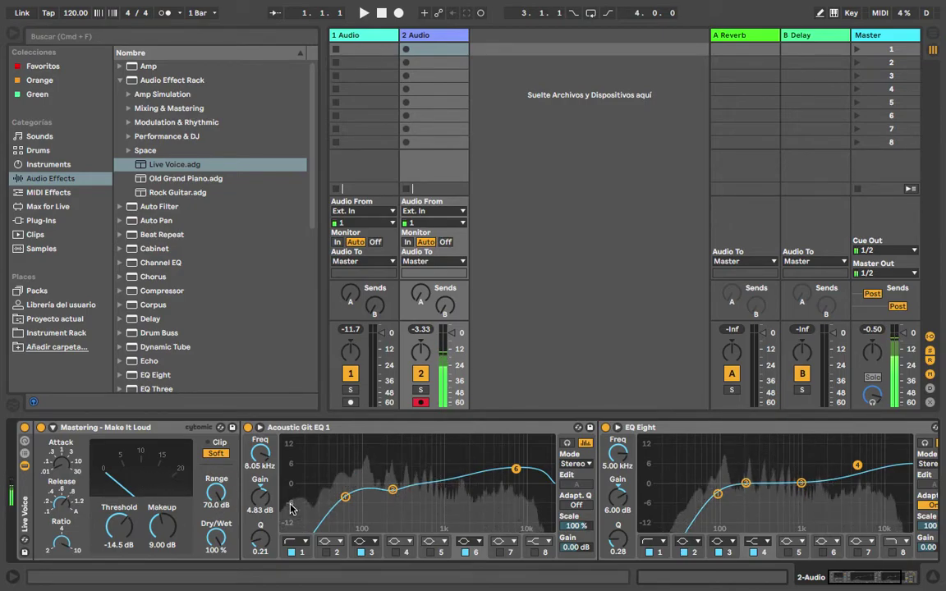
Look through the effect chain on the 2 Audio track, from the compressor to the limiter.
scroll(290, 508, right, 5)
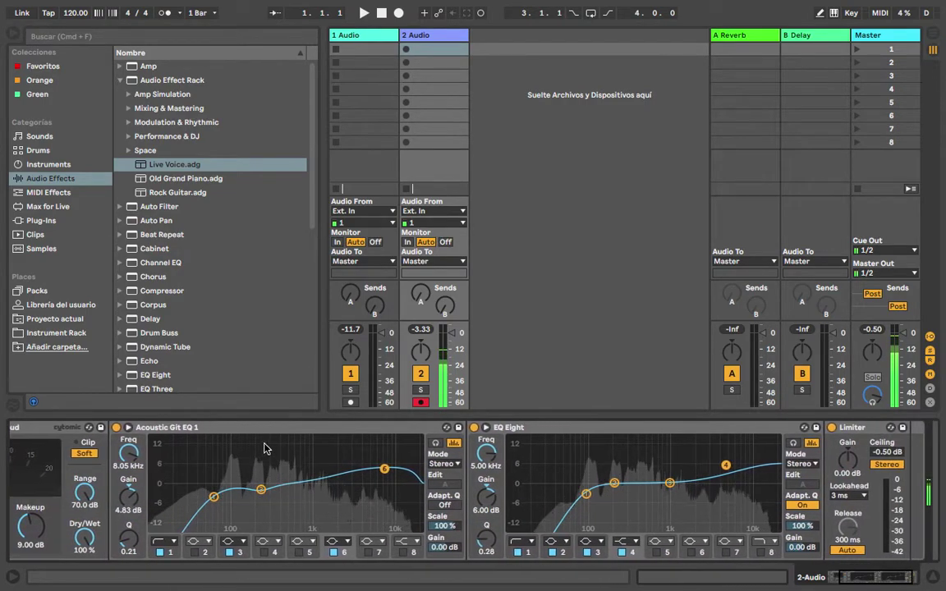
scroll(265, 450, left, 5)
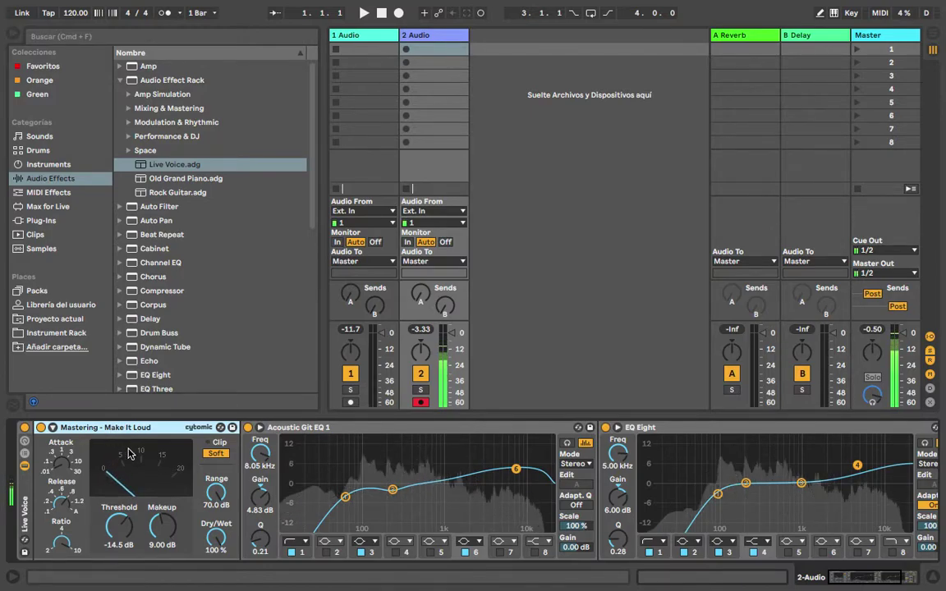
scroll(127, 447, right, 5)
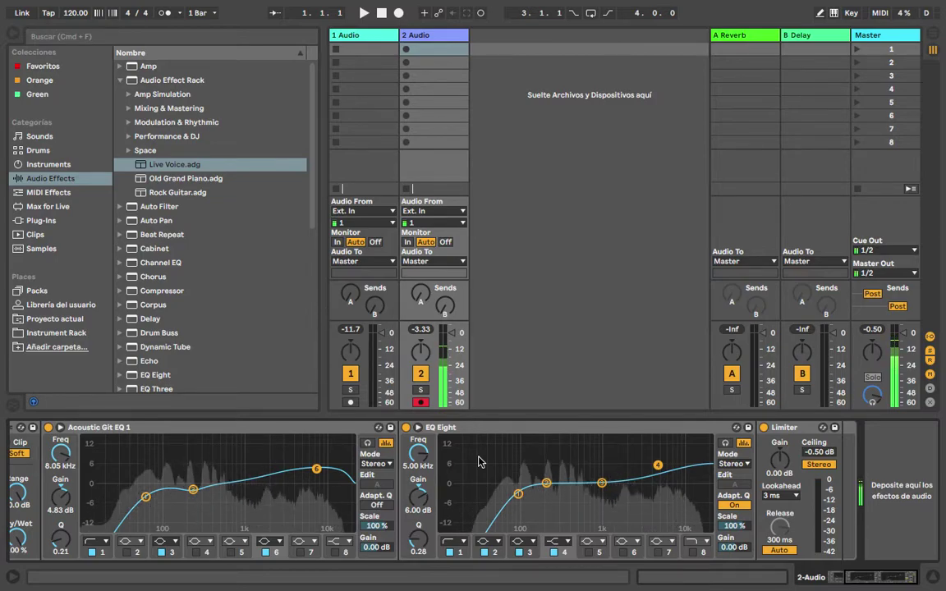
Add an EQ Eight with default settings to the 1 Audio track, after the Mastering - Make It Loud device.
click(373, 37)
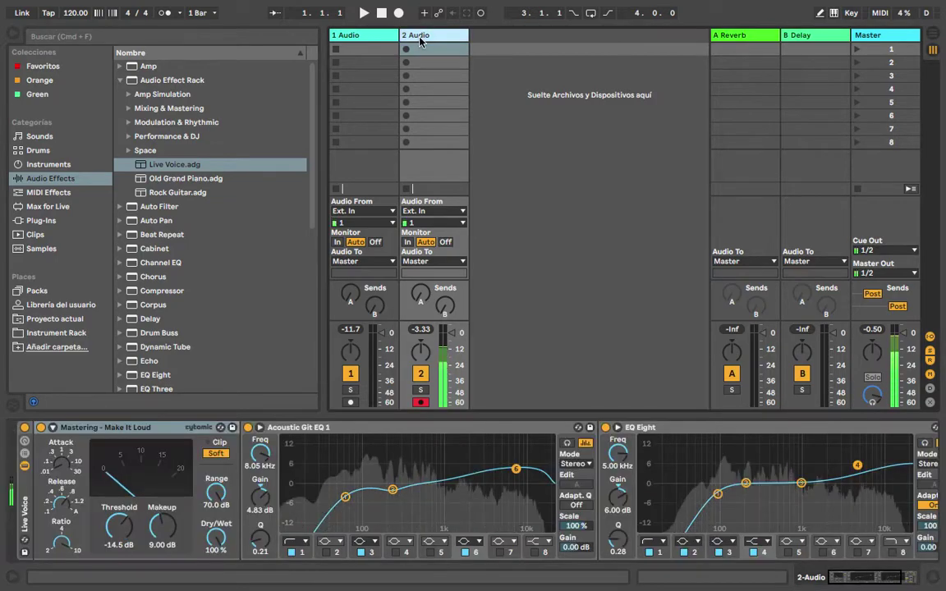
click(363, 37)
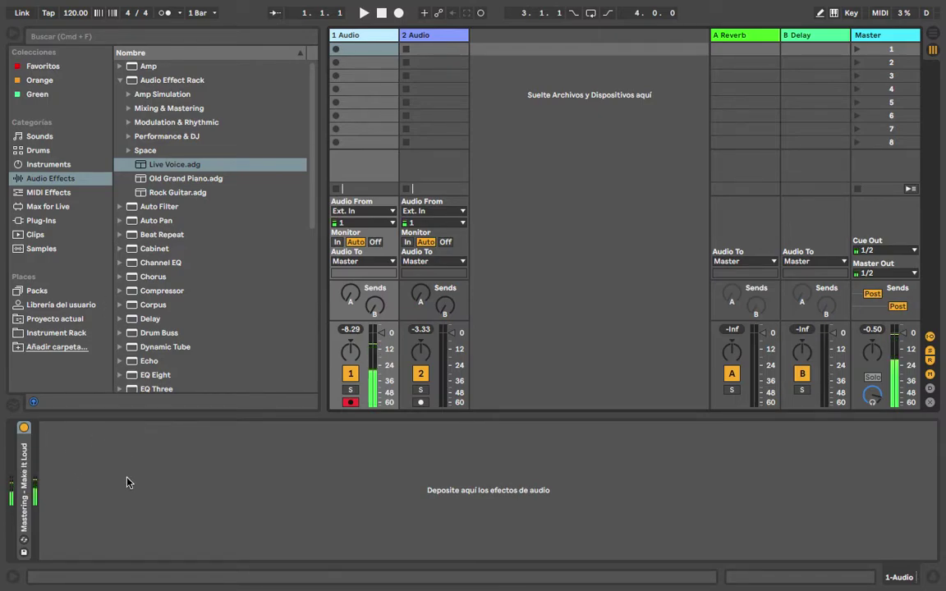
key(Left)
click(121, 263)
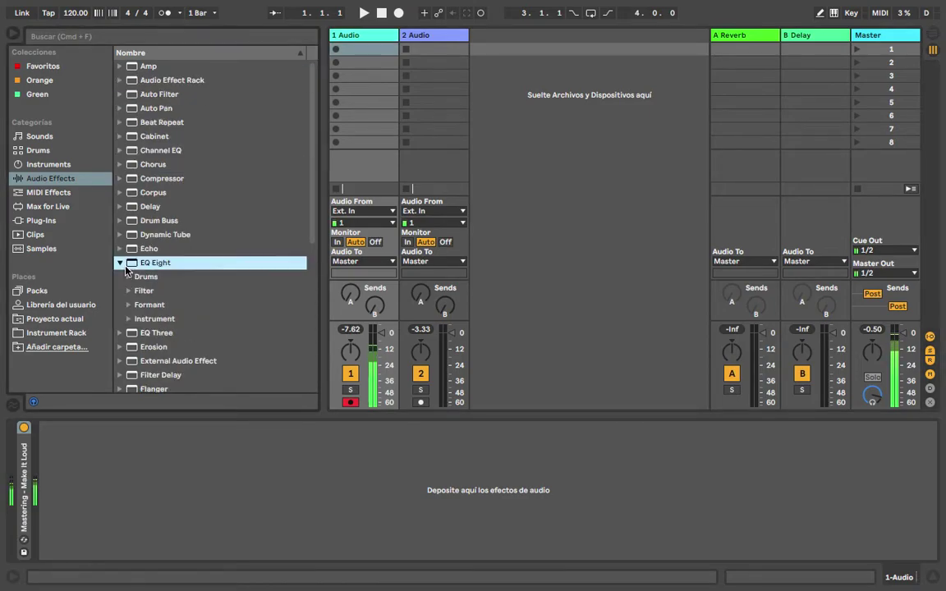
click(119, 262)
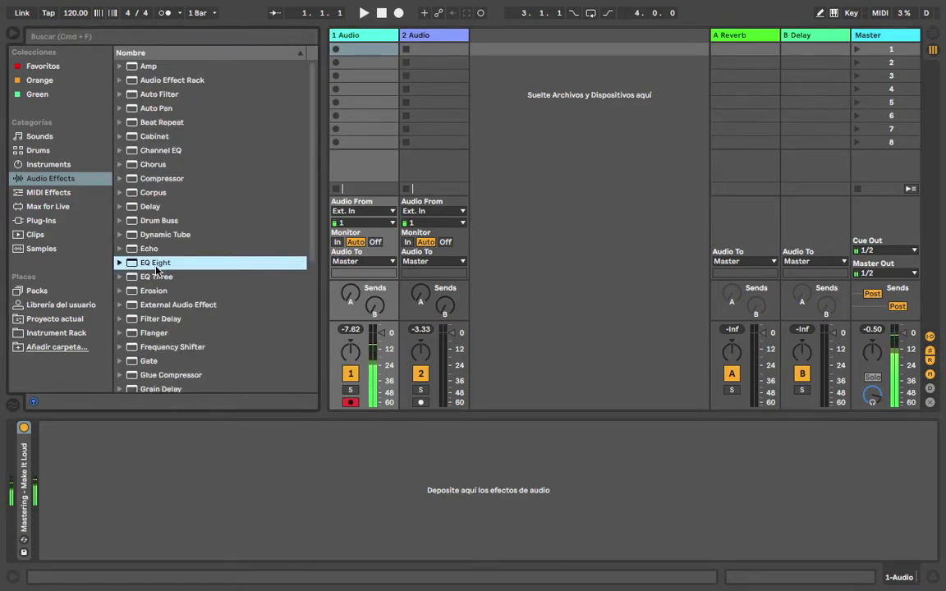
double_click(156, 263)
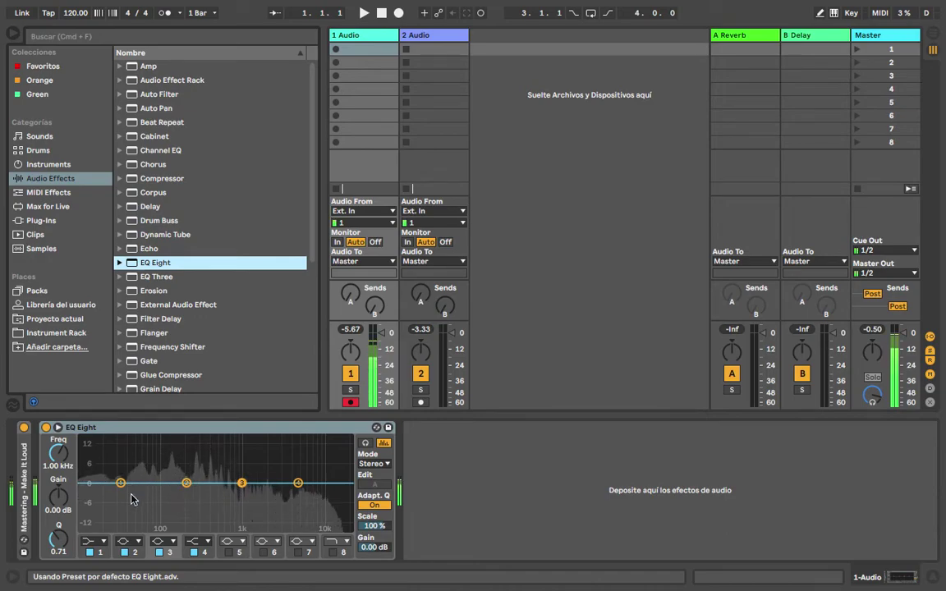
Change EQ Eight band 1 to a steep low-cut filter at about 100 Hz.
click(103, 548)
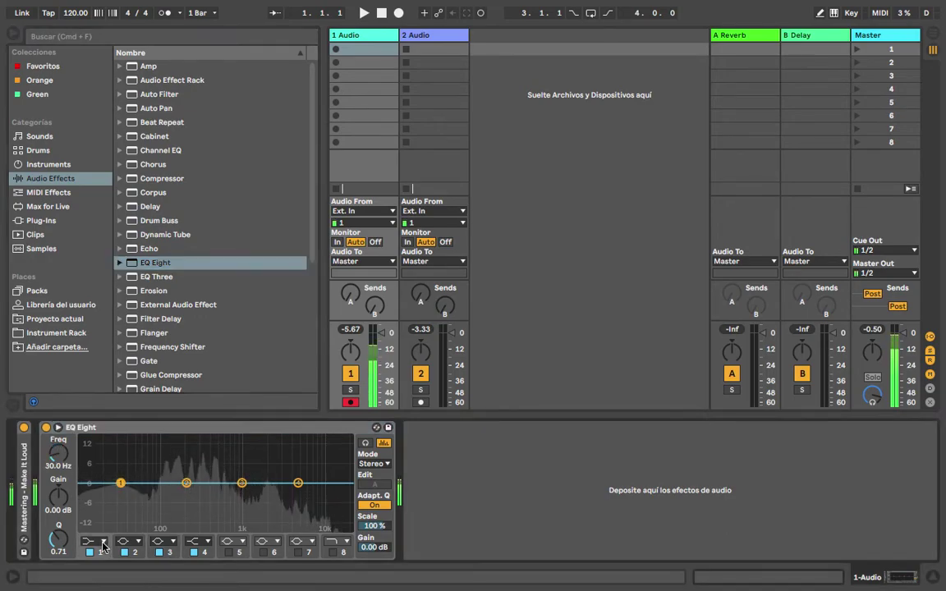
click(102, 543)
click(94, 459)
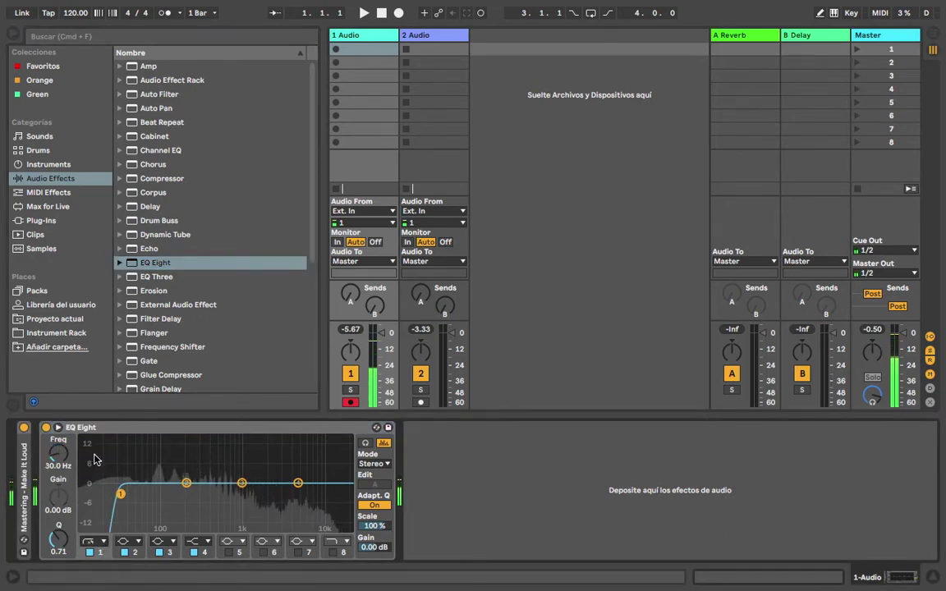
mouse_move(60, 470)
mouse_down()
mouse_move(62, 461)
mouse_move(63, 473)
mouse_up()
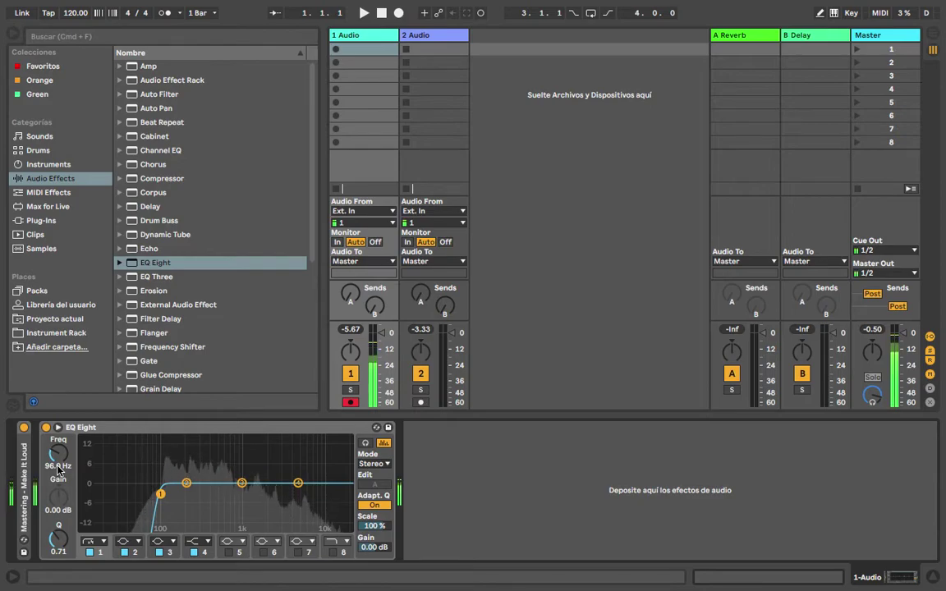
text(300)
key(Return)
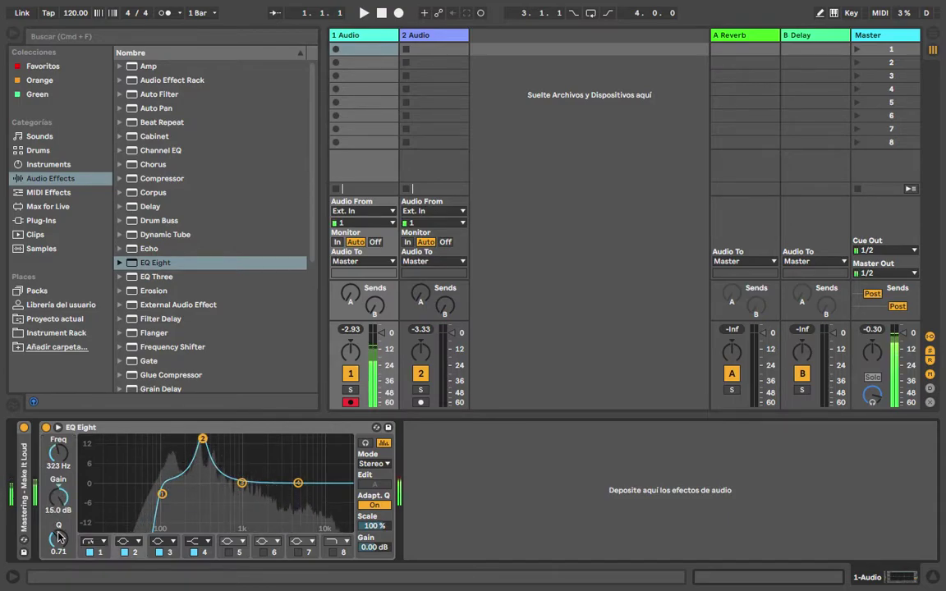
Boost band 2 by 15 dB at about 323 Hz with a Q of 2.27, comparing it switched off and on.
mouse_move(59, 538)
mouse_down()
mouse_move(58, 517)
mouse_move(59, 529)
mouse_up()
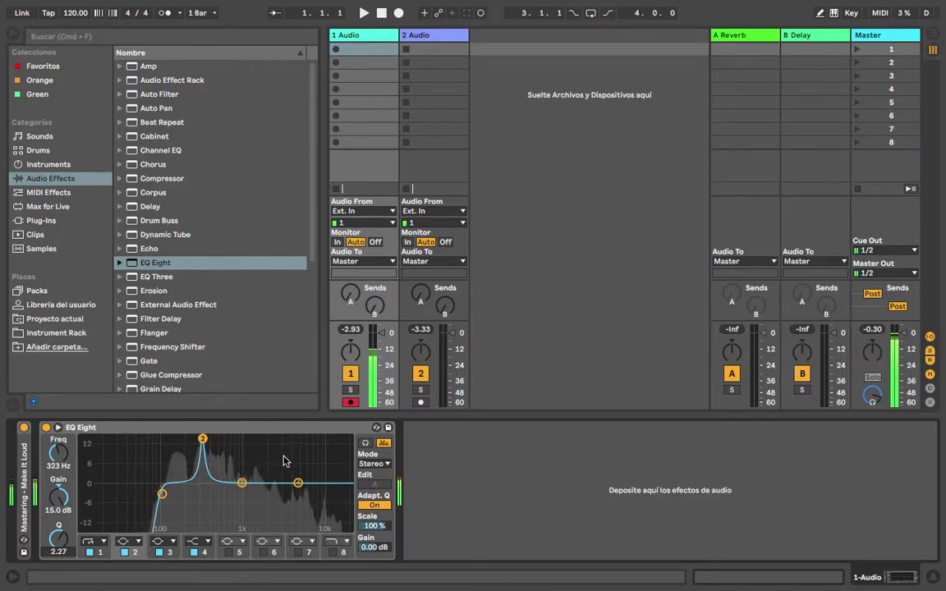
click(125, 552)
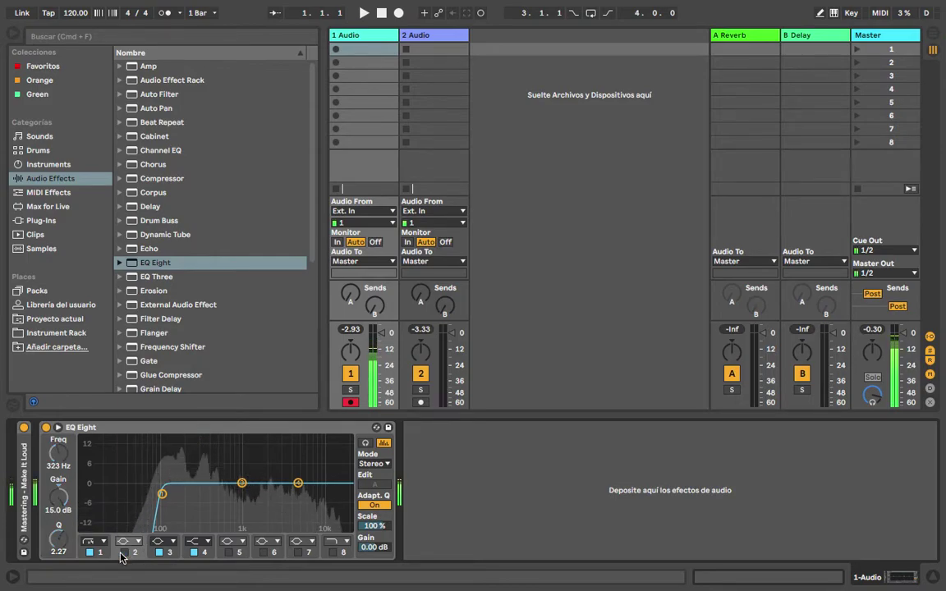
click(193, 435)
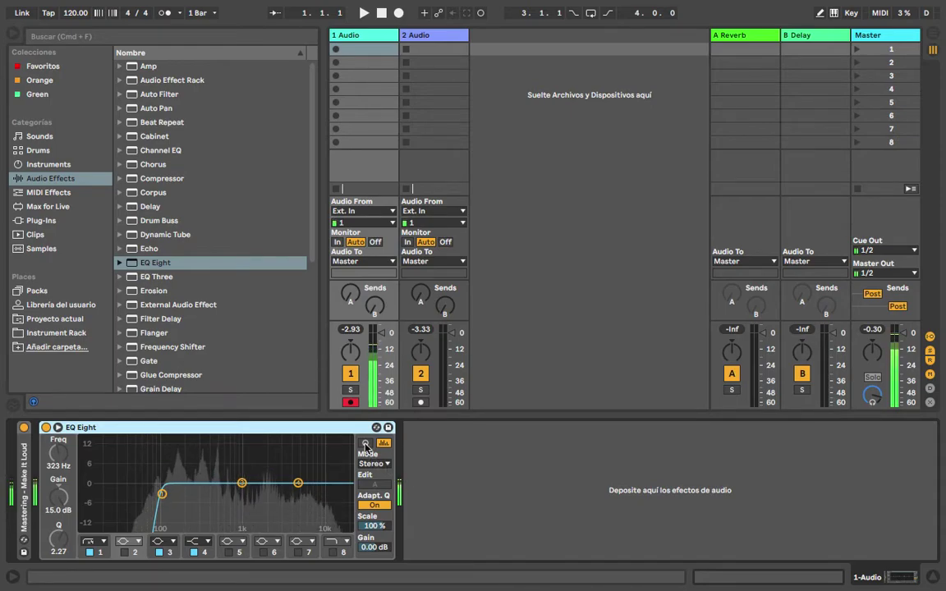
click(124, 551)
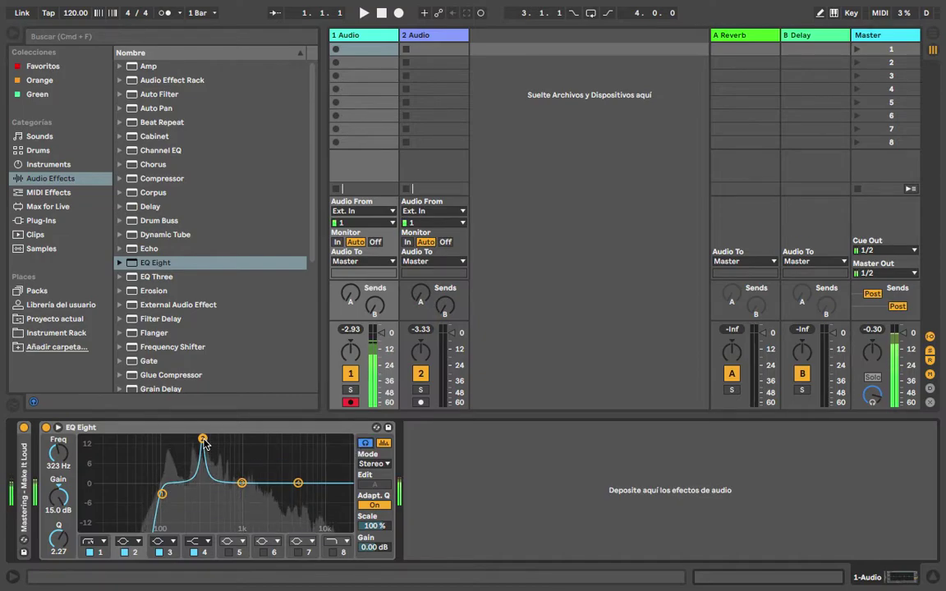
Sweep the boosted band 2 down to about 240 Hz in audition mode, switching the band off and on to compare.
drag(202, 440, 198, 440)
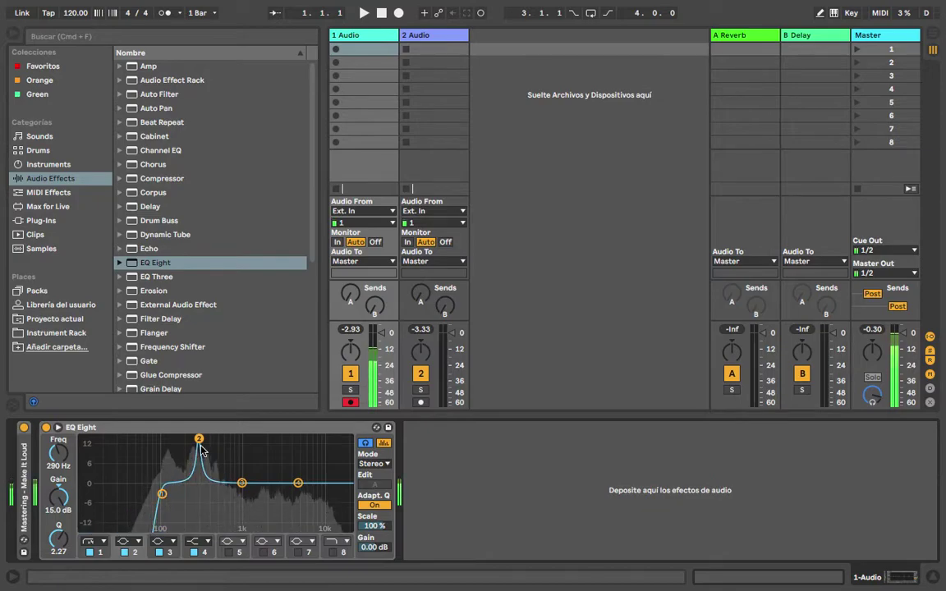
click(124, 553)
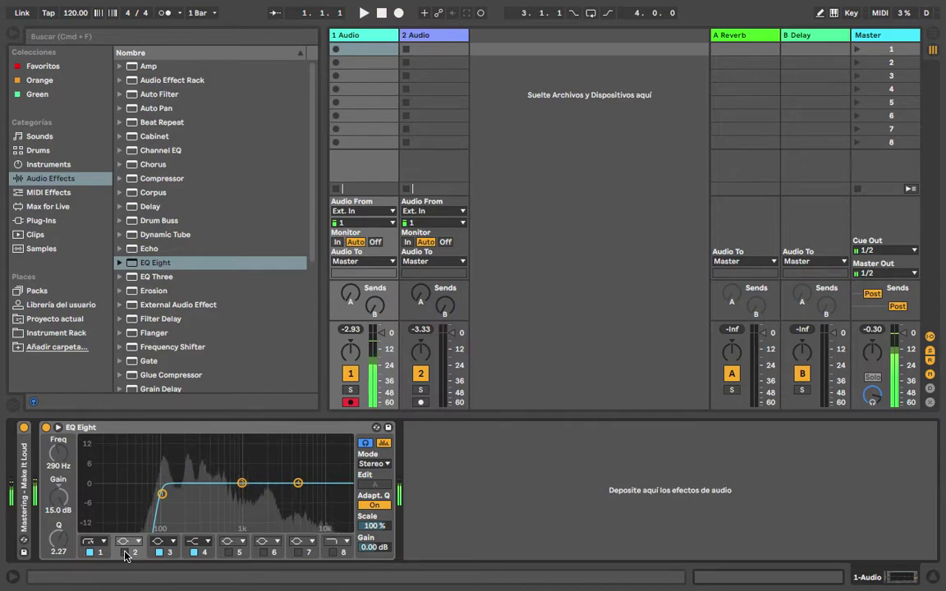
click(125, 553)
drag(197, 483, 193, 439)
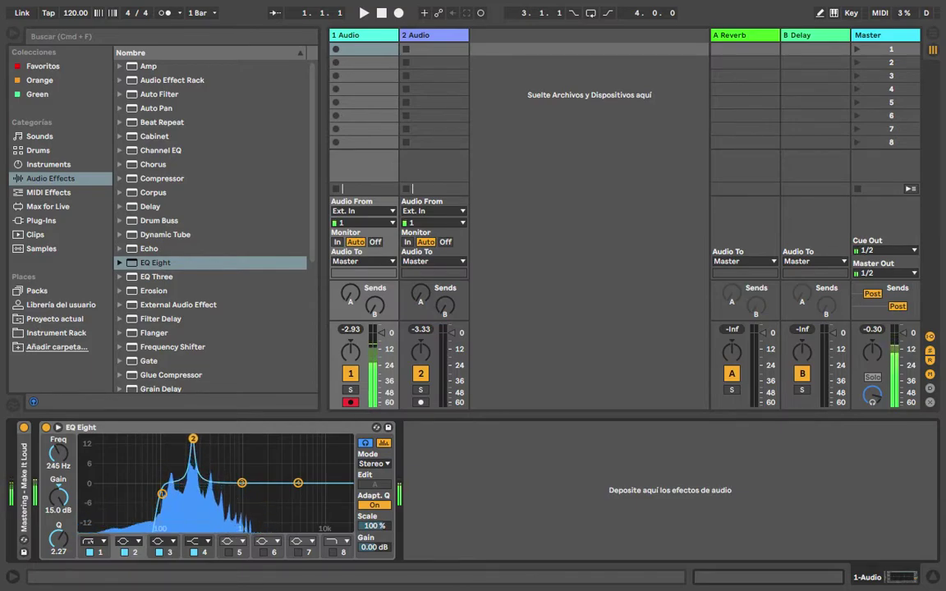
click(127, 552)
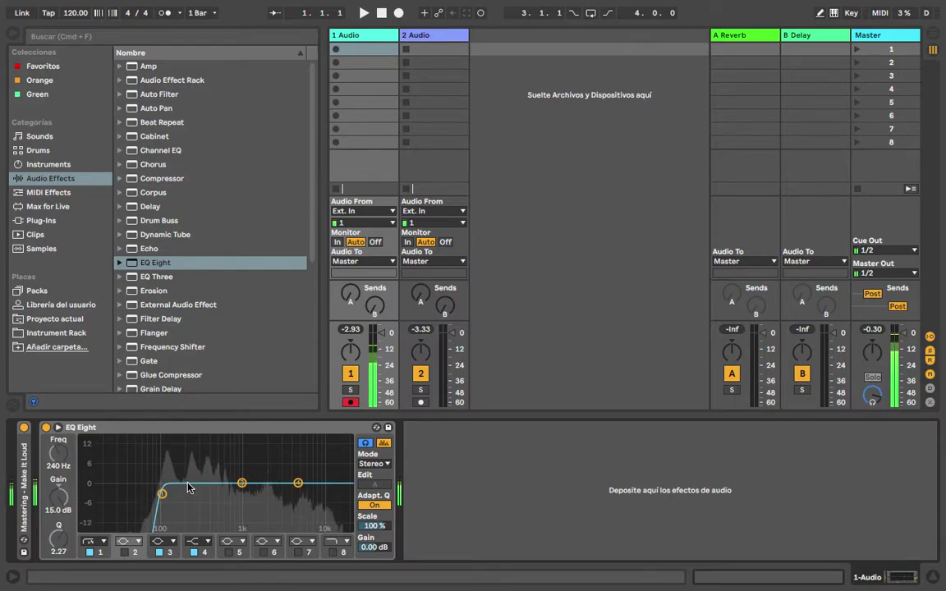
click(124, 552)
Turn band 2 into a cut of about -10.3 dB at about 202 Hz.
drag(58, 497, 58, 513)
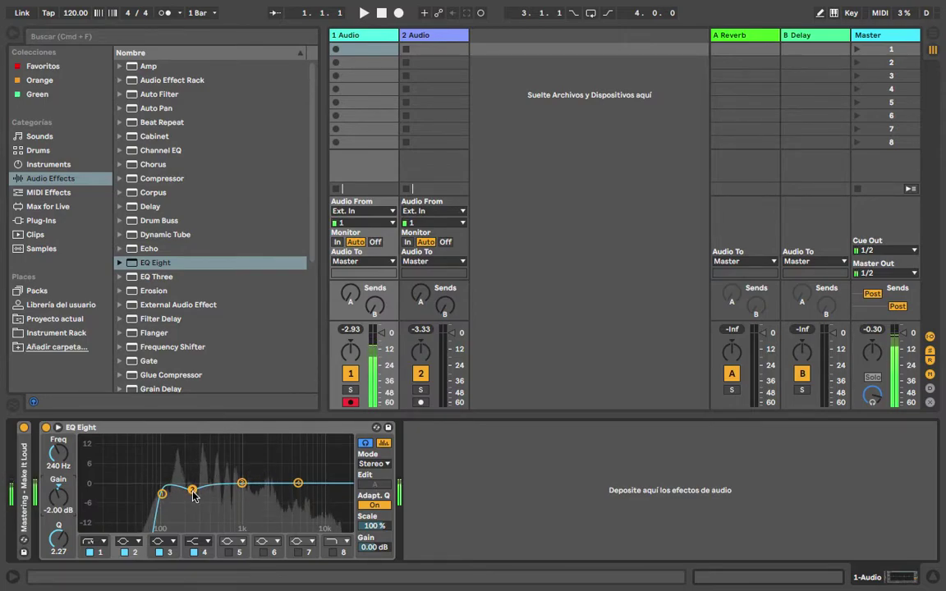
drag(194, 496, 193, 503)
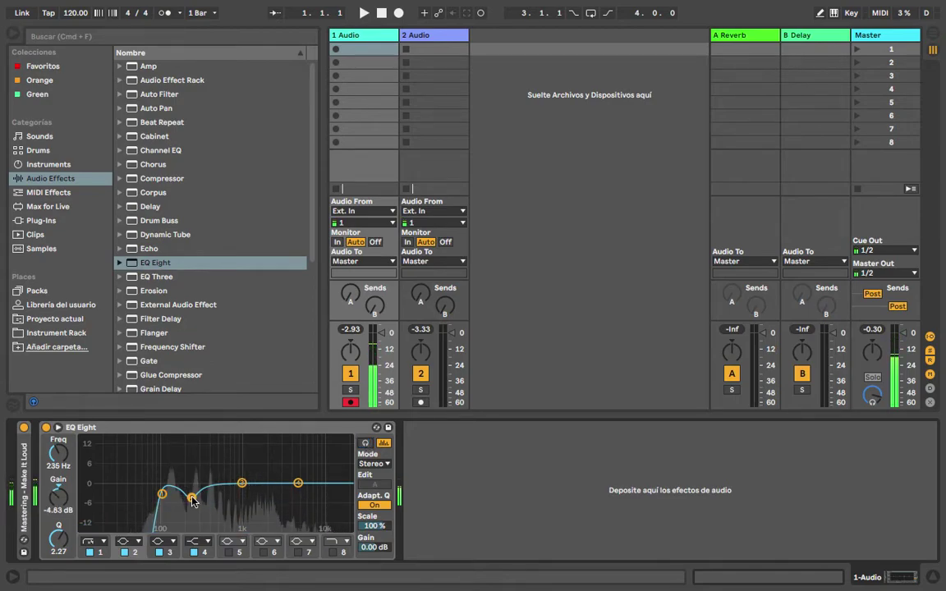
drag(191, 500, 186, 514)
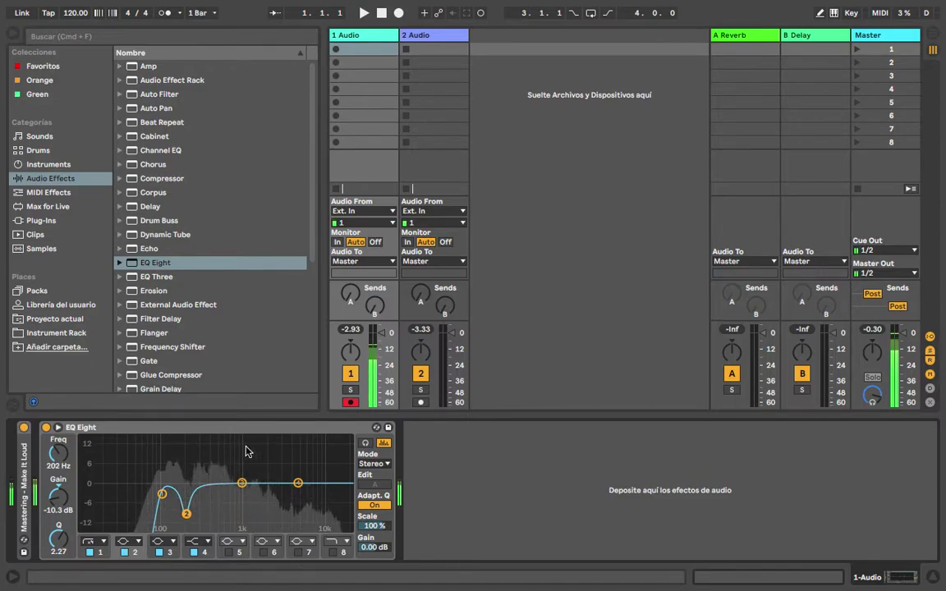
Compare the sound with EQ Eight bypassed, and adjust band 2's cut to about -11.0 dB with a Q of 1.34.
click(45, 427)
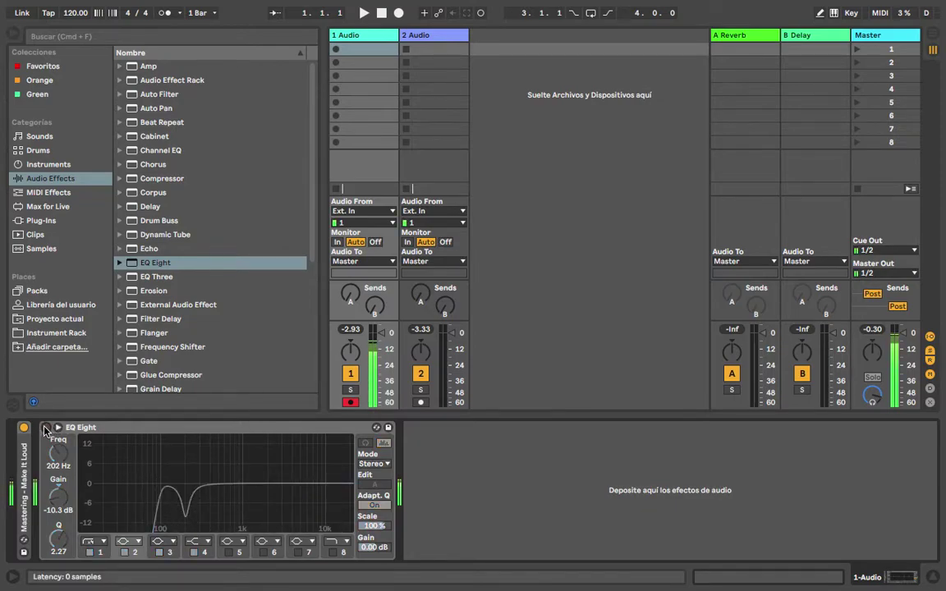
click(45, 427)
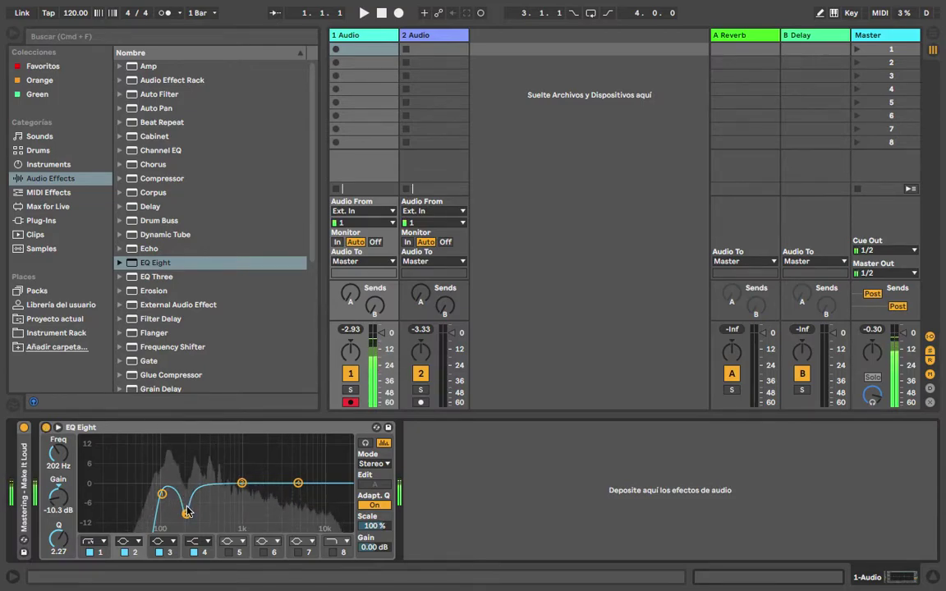
mouse_move(191, 514)
mouse_down()
mouse_move(203, 513)
mouse_move(187, 515)
mouse_up()
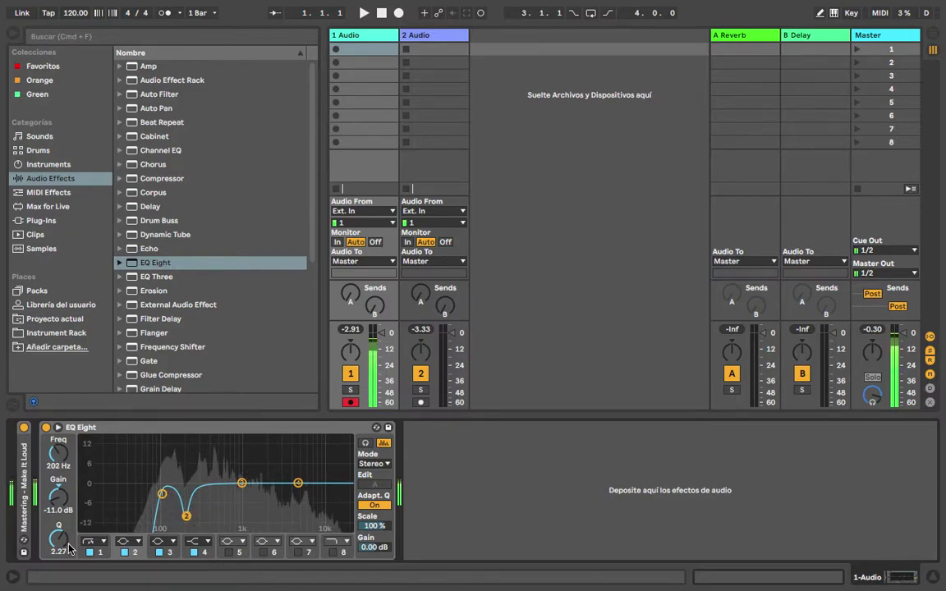
mouse_move(60, 548)
mouse_down()
mouse_move(60, 574)
mouse_move(60, 558)
mouse_up()
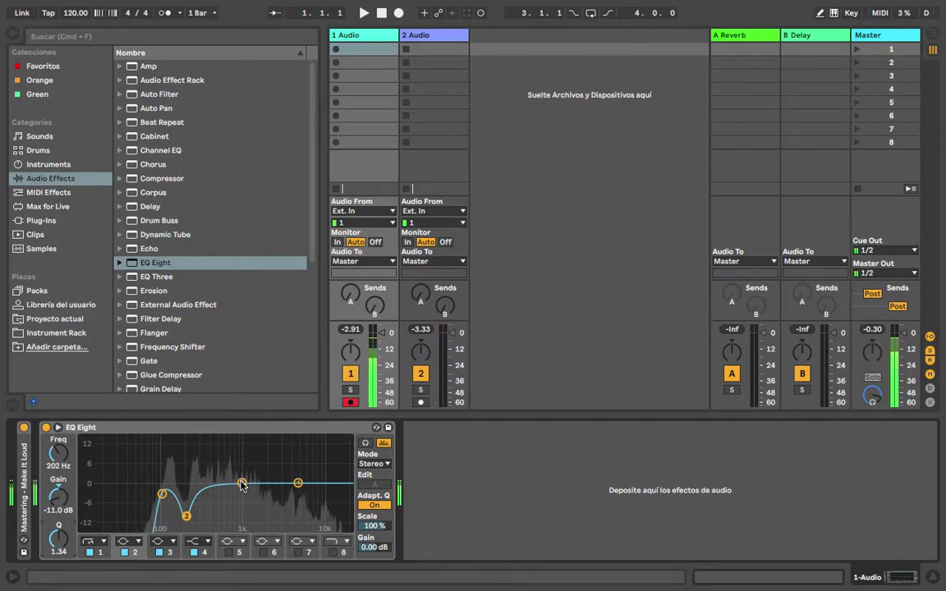
Sweep band 3 with a narrow 15 dB boost to about 899 Hz, Q 2.59, comparing it switched off and on.
drag(242, 484, 231, 439)
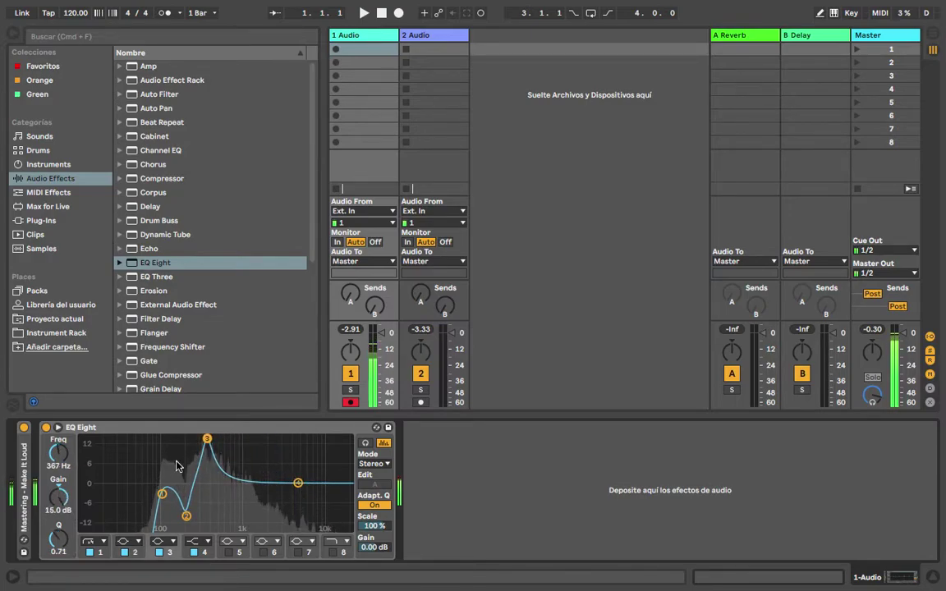
drag(236, 439, 238, 439)
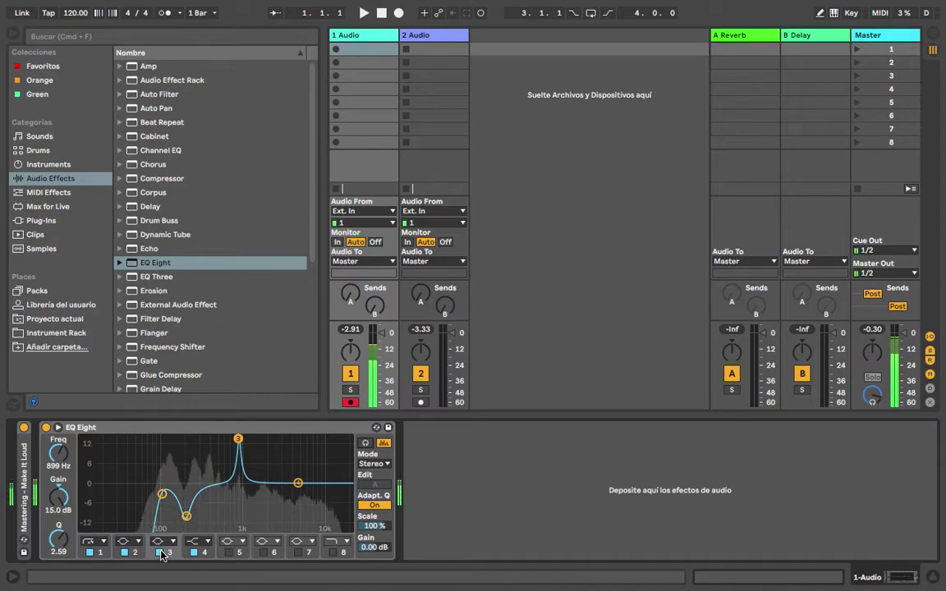
double_click(238, 441)
click(366, 443)
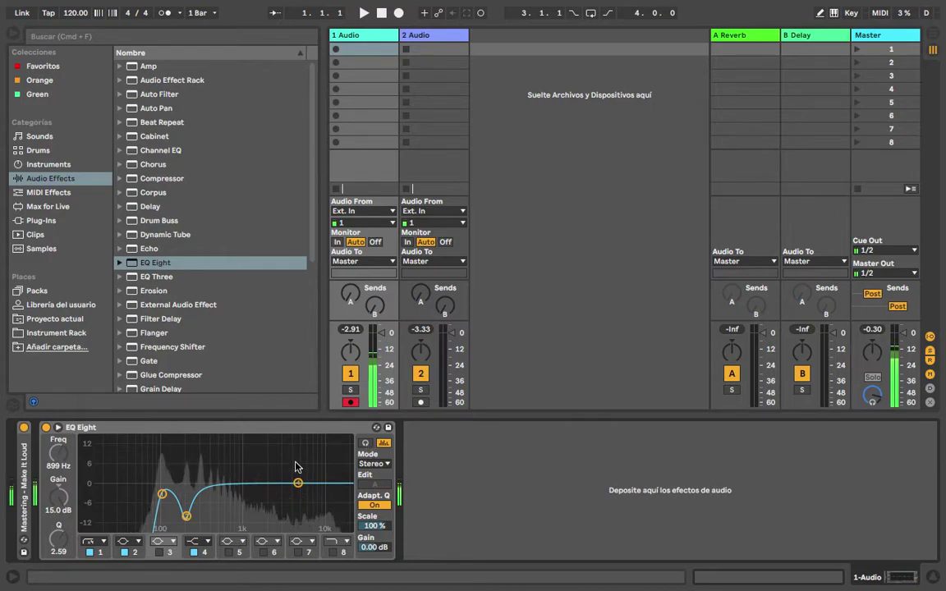
click(161, 552)
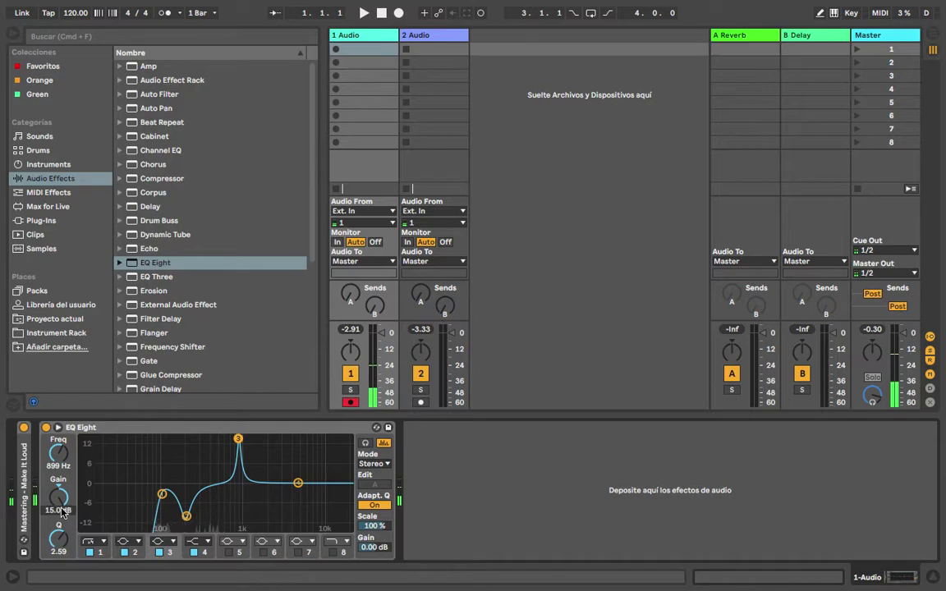
Turn band 3 into a cut of about -3.5 dB and widen its Q to 1.19.
drag(238, 435, 239, 490)
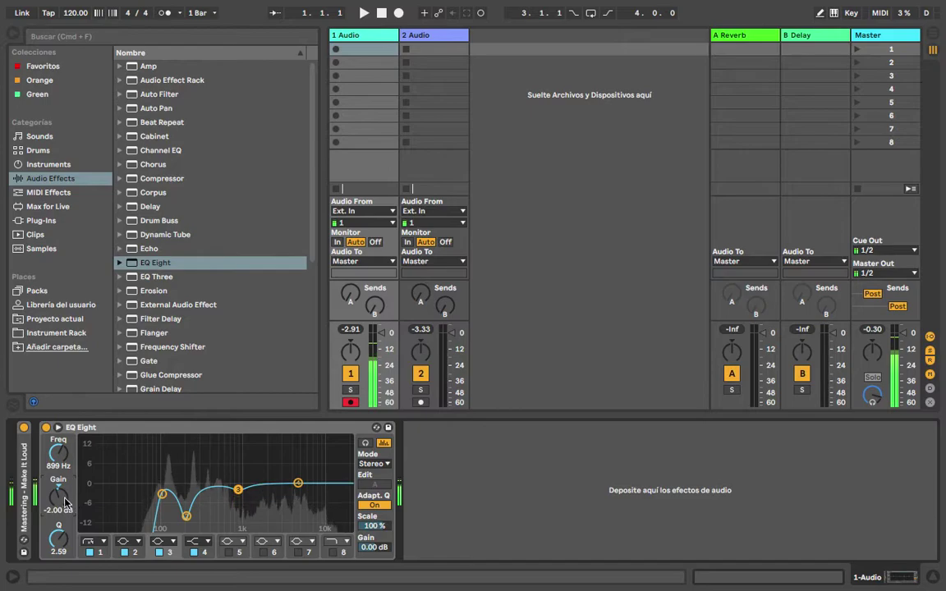
drag(64, 502, 65, 521)
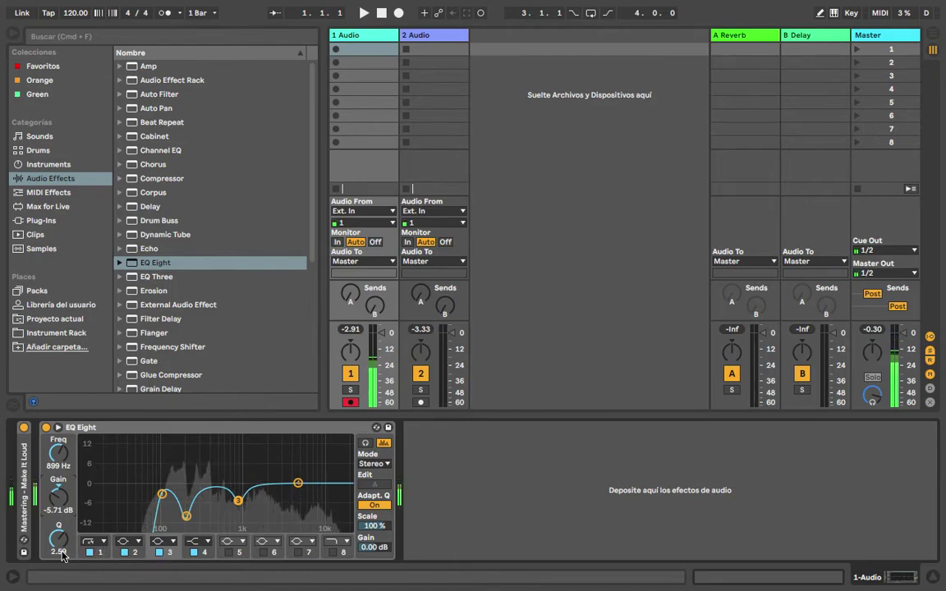
drag(56, 548, 57, 563)
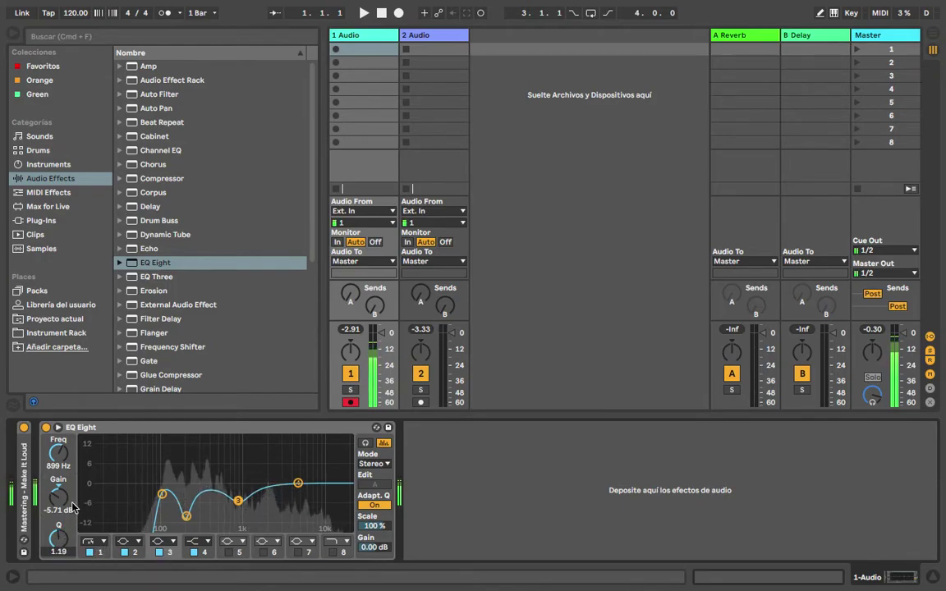
drag(72, 507, 72, 501)
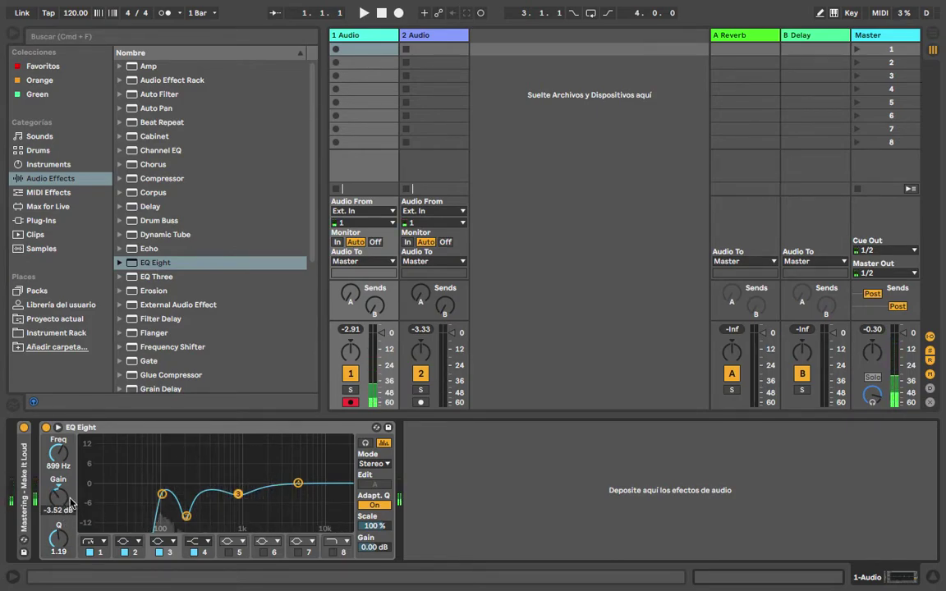
Ease band 3's cut to about -2.6 dB, and turn band 4 into a bell boost of about 6.6 dB at 8.08 kHz.
drag(62, 505, 61, 502)
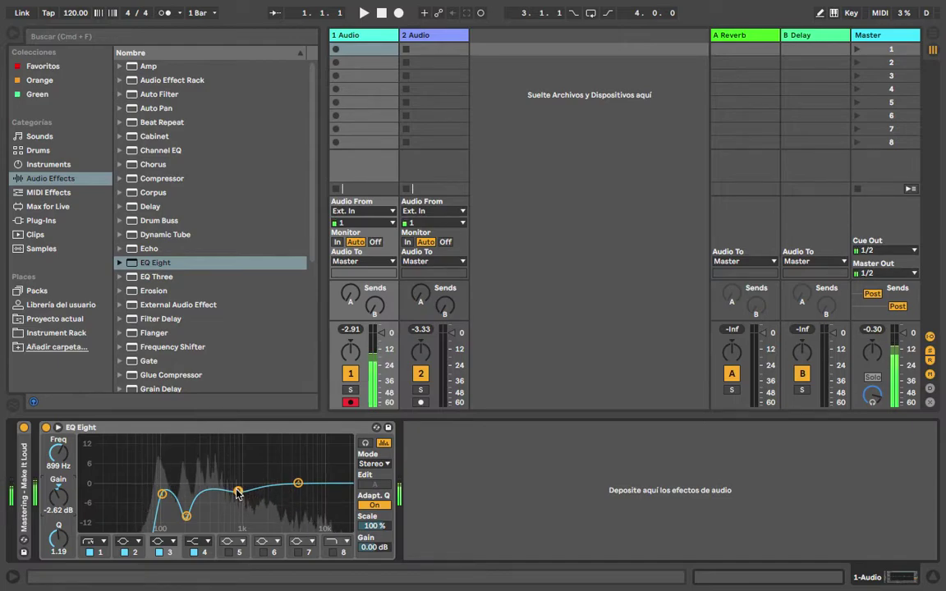
click(205, 556)
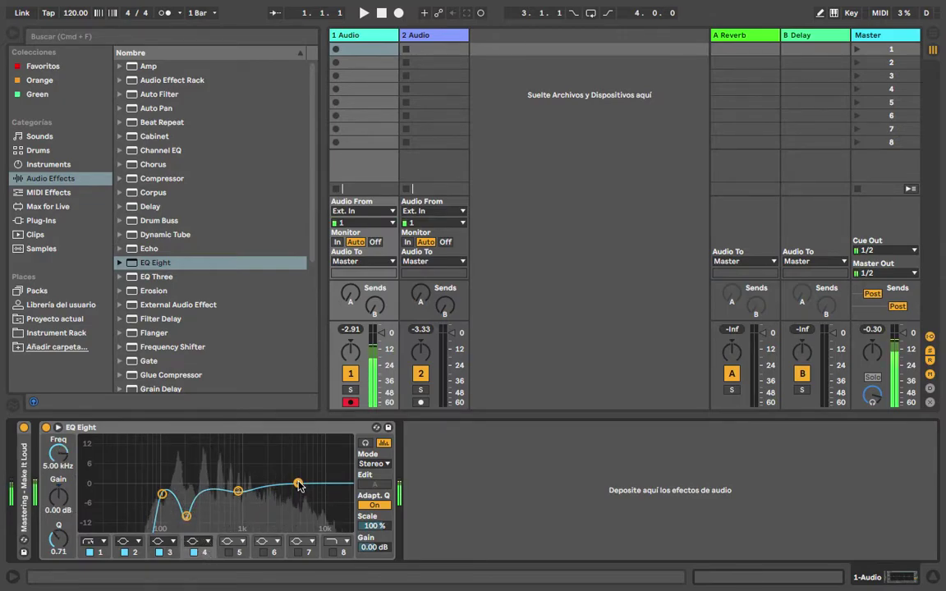
drag(300, 486, 313, 464)
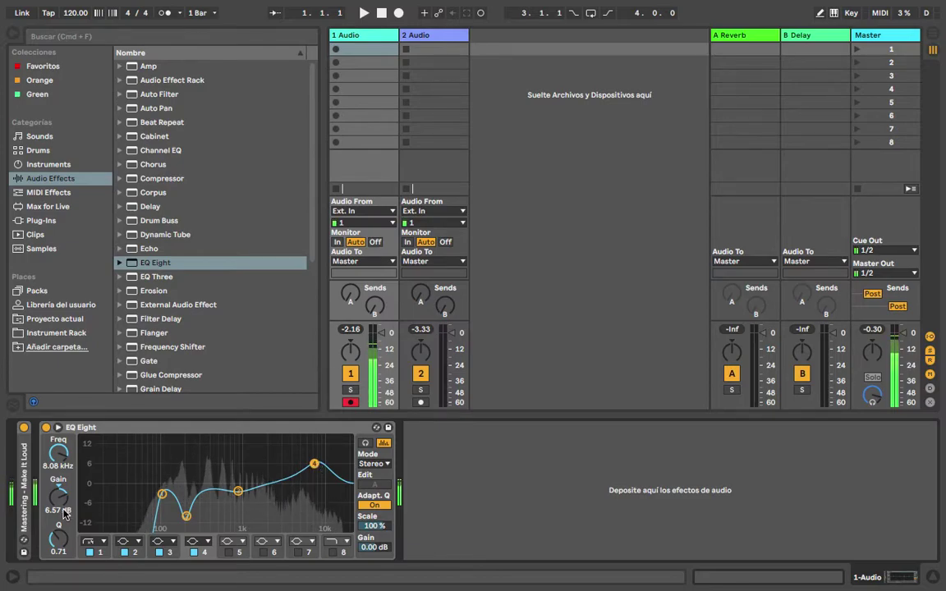
Try different boosts on band 4 and settle it at 5.00 dB at about 8.08 kHz.
drag(63, 514, 63, 521)
mouse_move(59, 452)
mouse_down()
mouse_move(58, 465)
mouse_move(58, 449)
mouse_up()
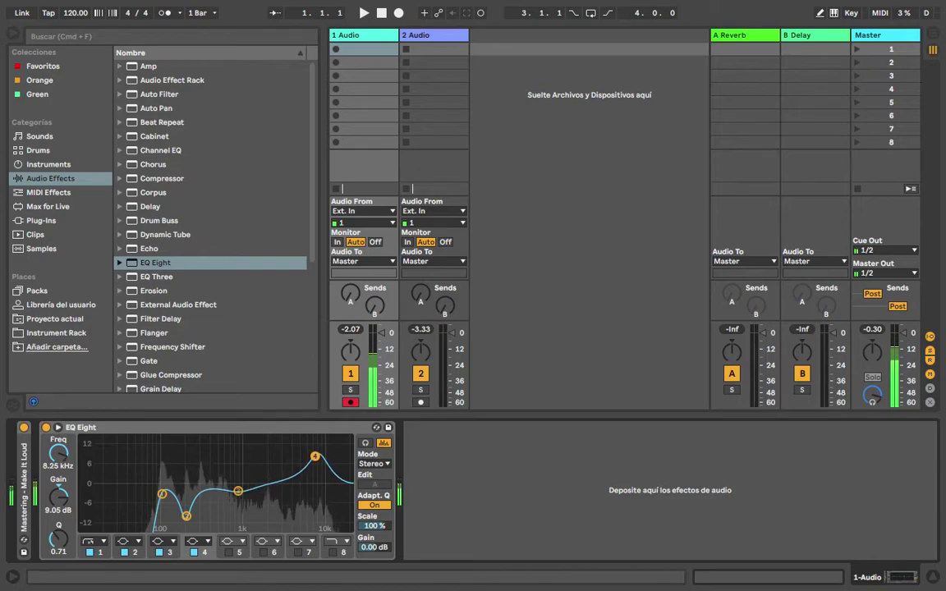
drag(62, 493, 65, 507)
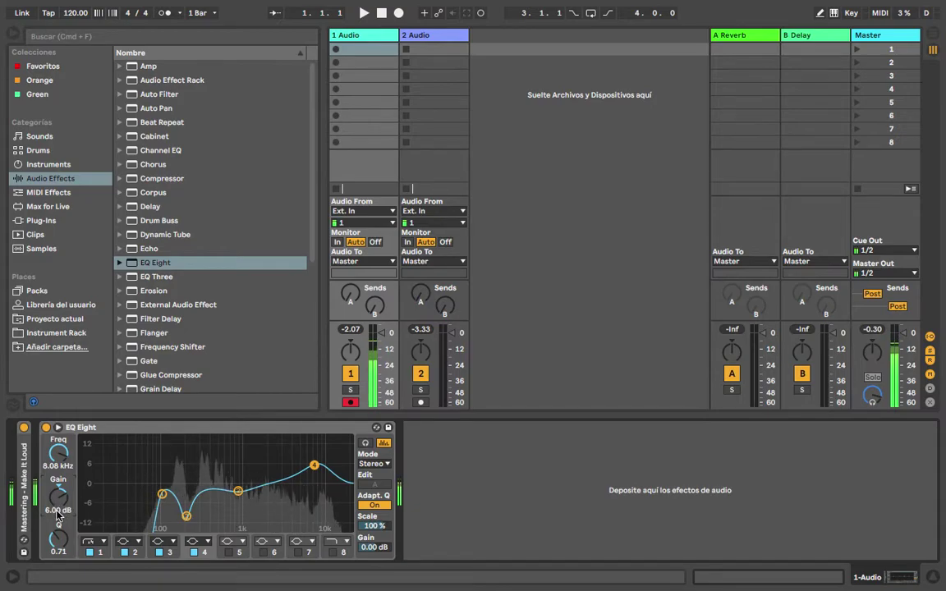
drag(62, 511, 62, 518)
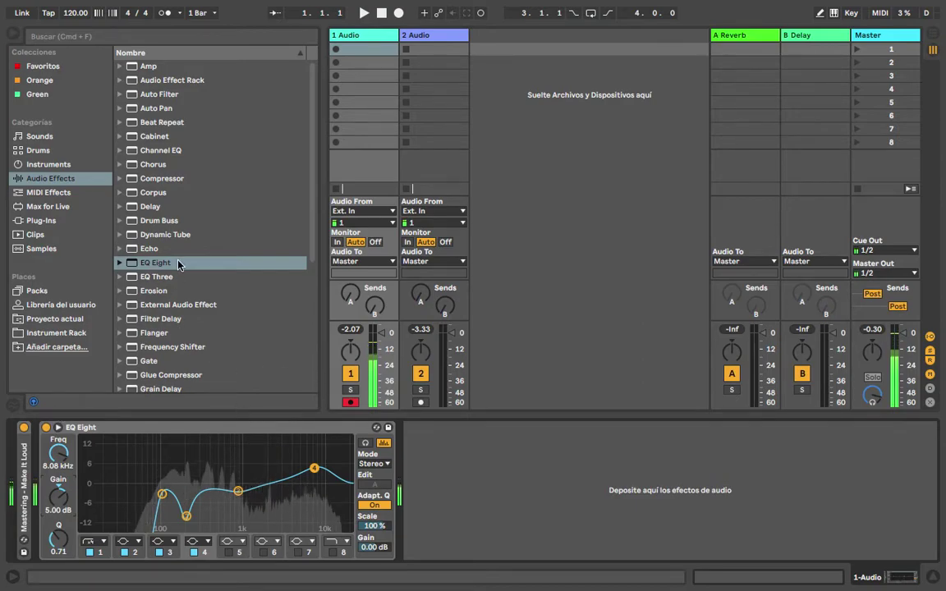
Add a second EQ Eight after the first, with a low cut at about 95 Hz and a 5.48 dB high-shelf boost at 5 kHz.
drag(180, 263, 596, 507)
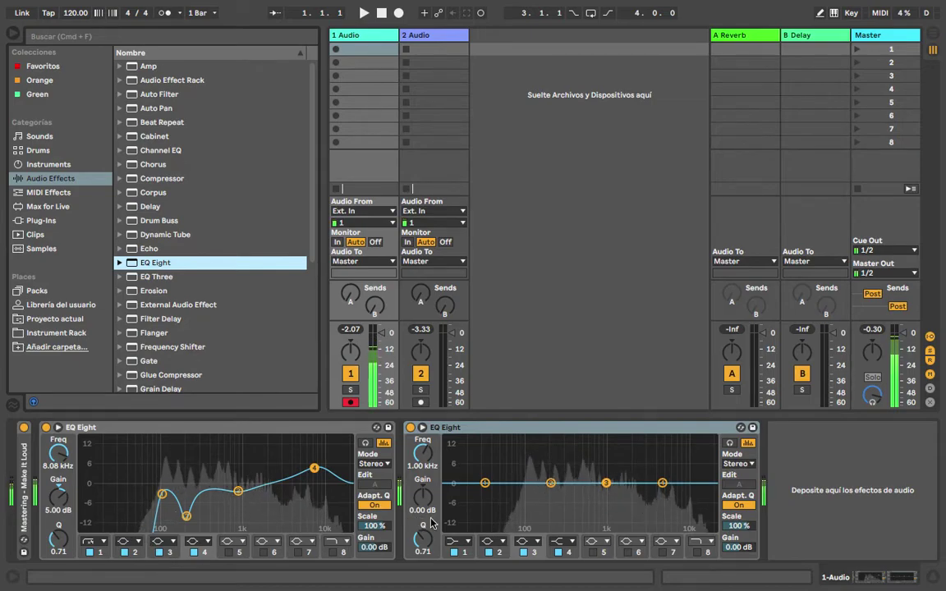
click(453, 541)
click(453, 457)
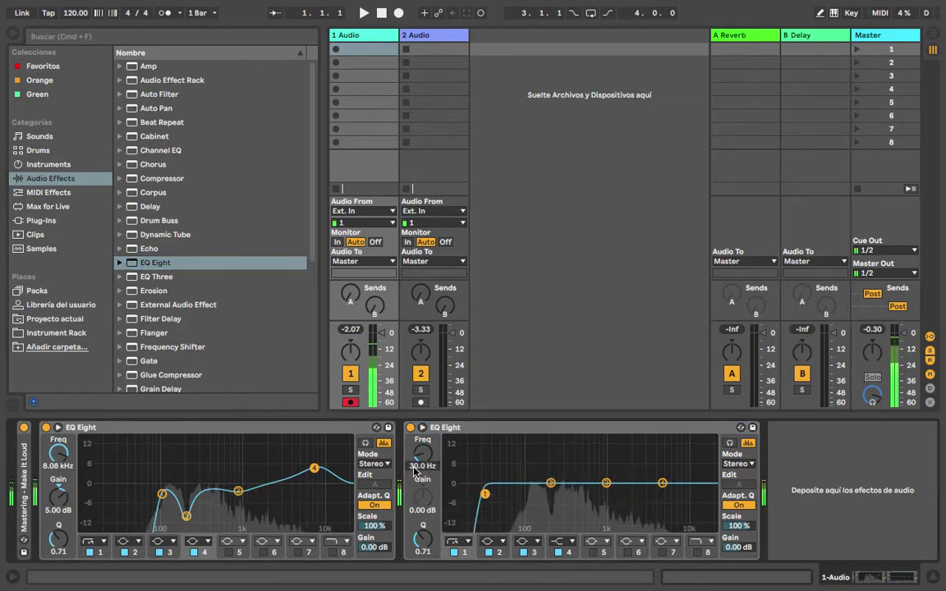
drag(486, 494, 531, 498)
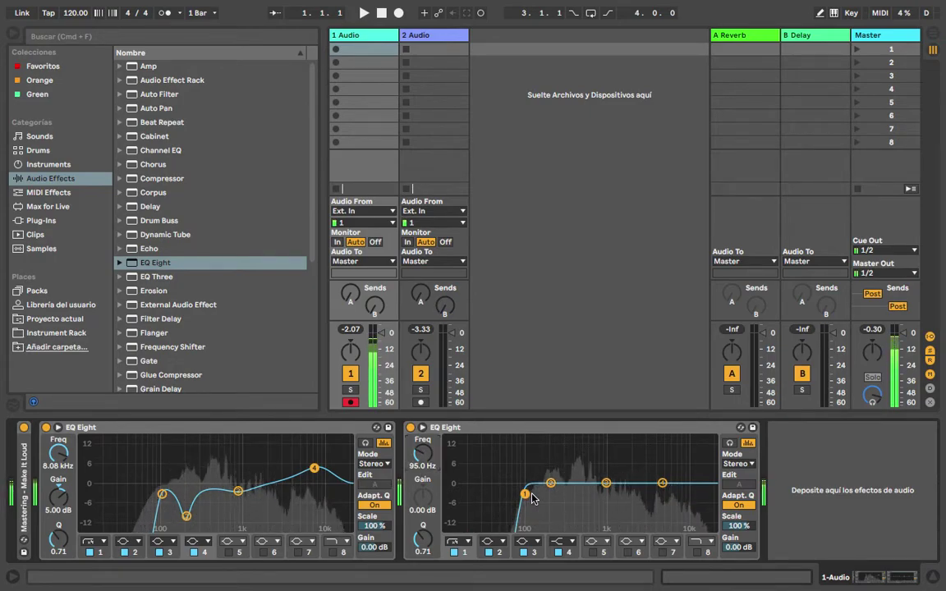
click(568, 554)
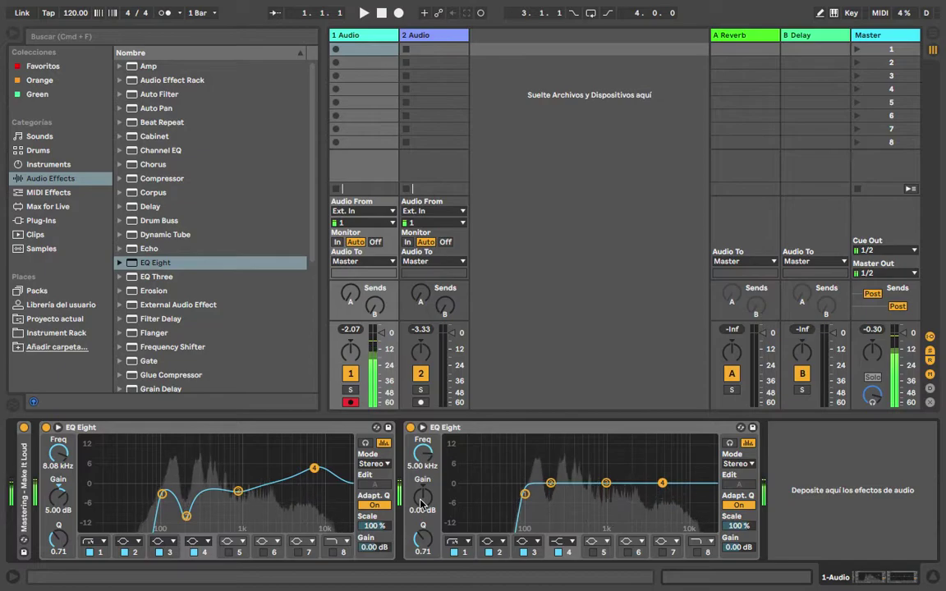
drag(420, 502, 421, 480)
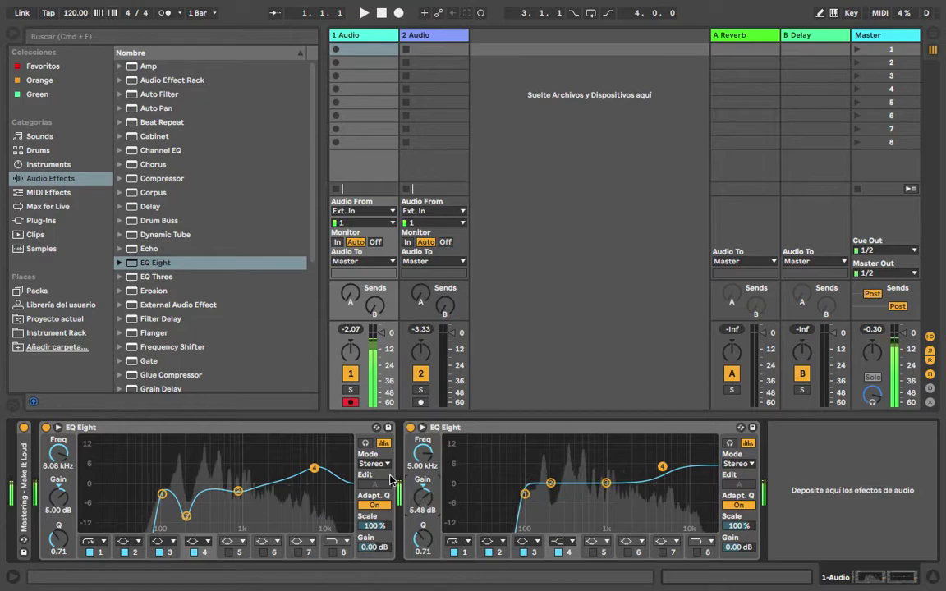
Add a Limiter at the end of the 1 Audio device chain.
scroll(209, 257, down, 5)
double_click(153, 188)
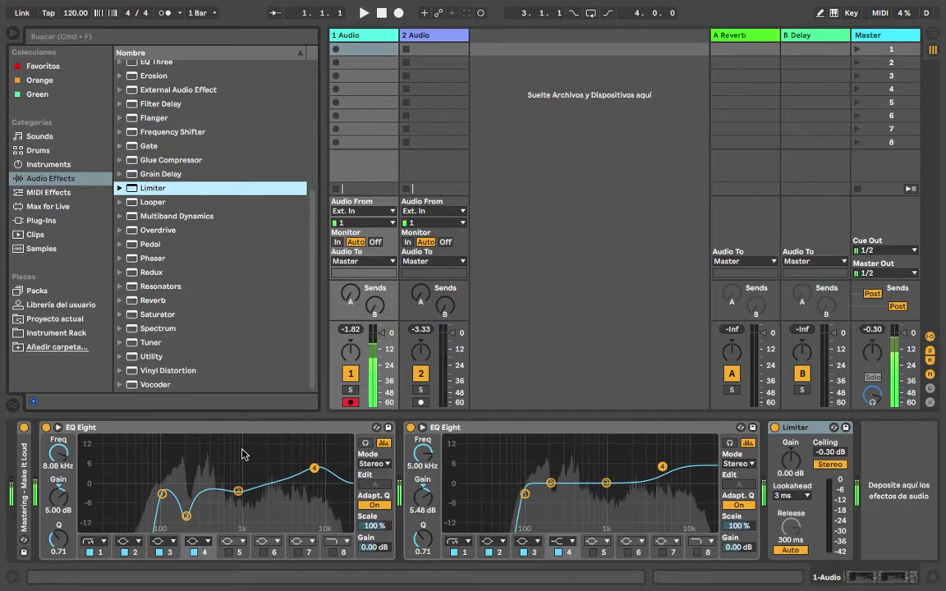
Set the gain of the first EQ Eight's band 4 to 4 dB.
click(148, 439)
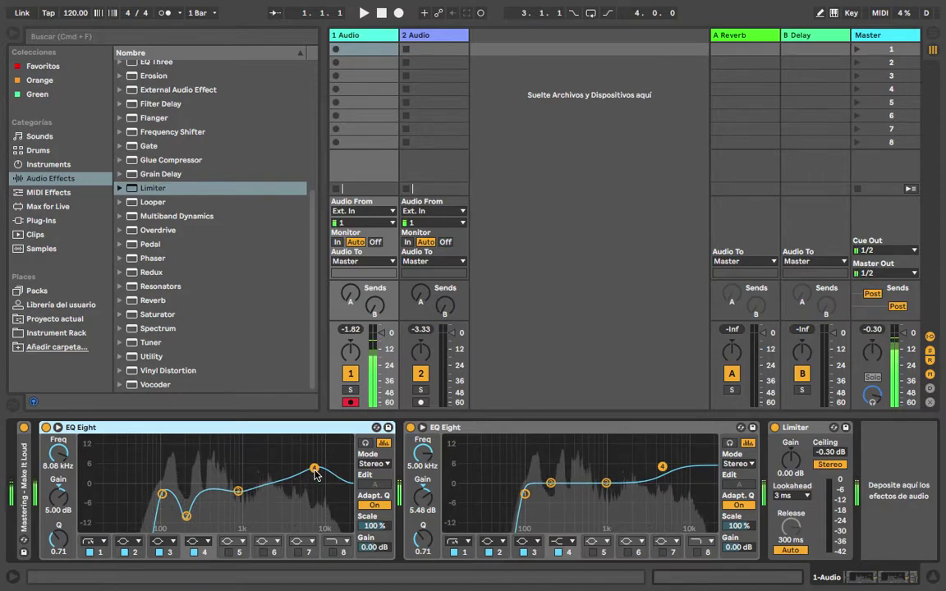
click(58, 509)
text(4)
key(Return)
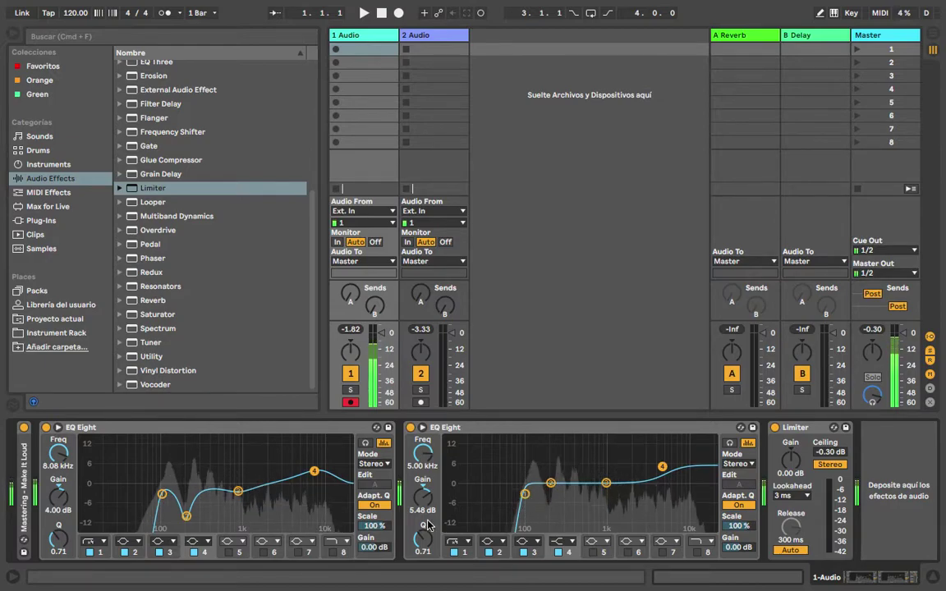
Review the active bands of both EQs, and ease the first EQ's band 2 cut to about -10.8 dB.
click(525, 495)
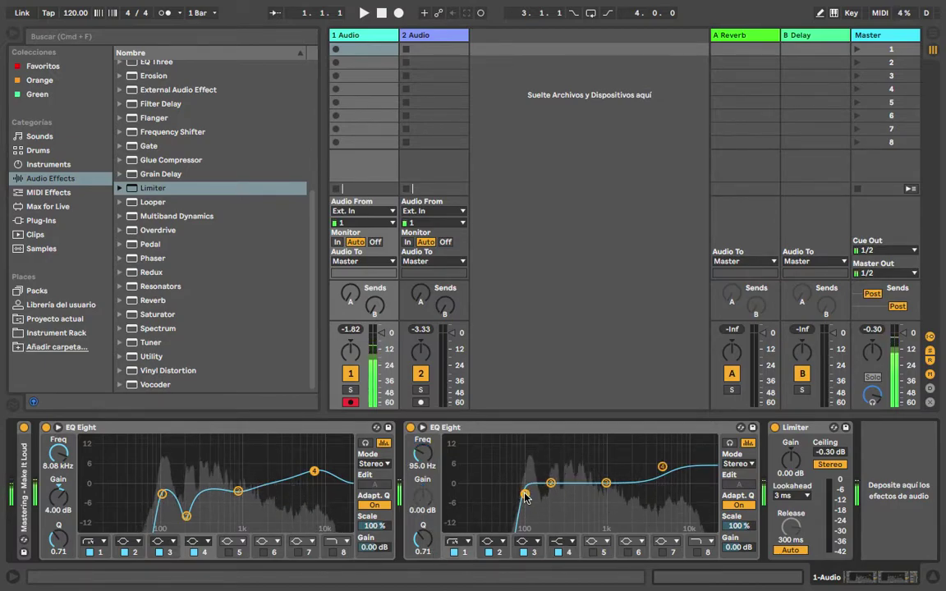
click(661, 468)
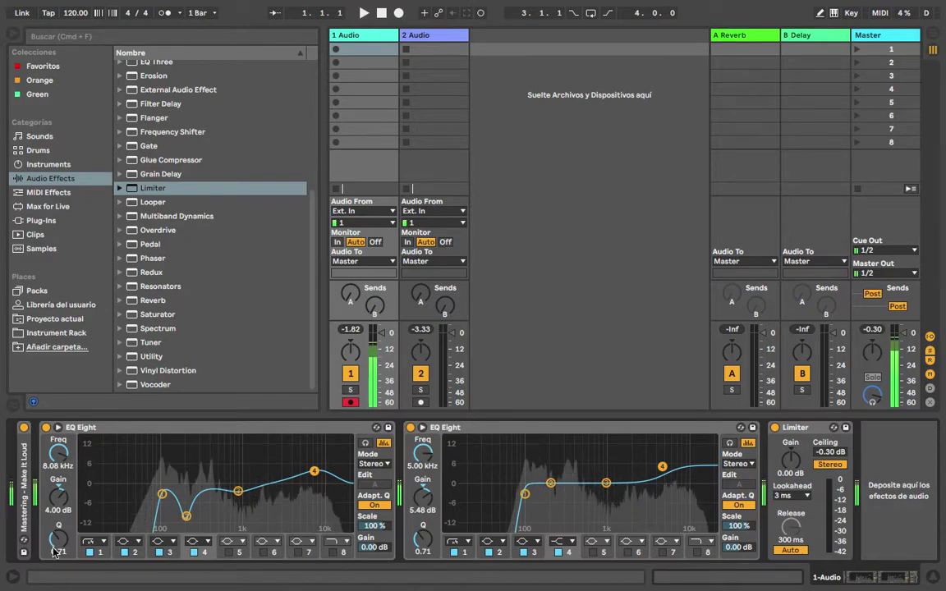
click(162, 496)
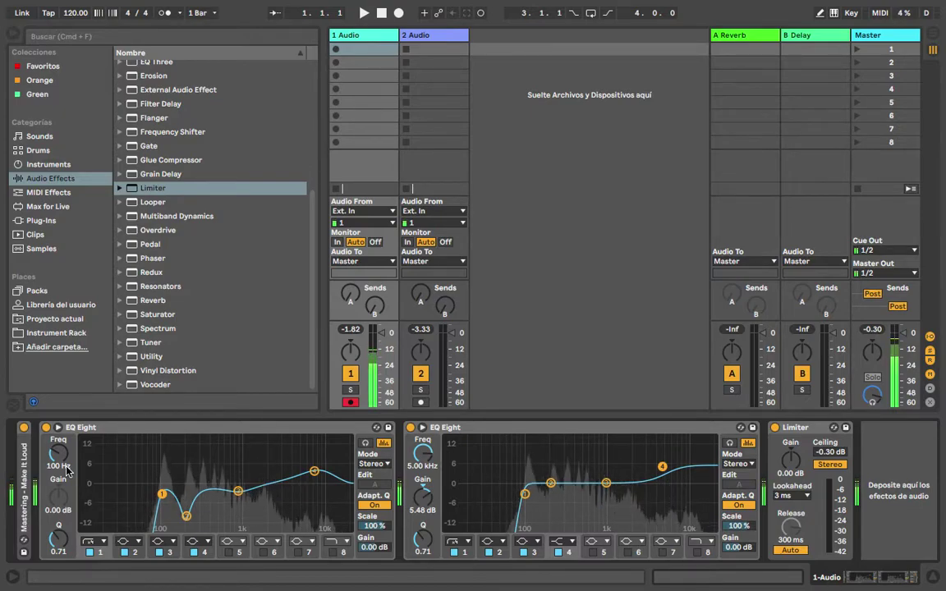
click(188, 517)
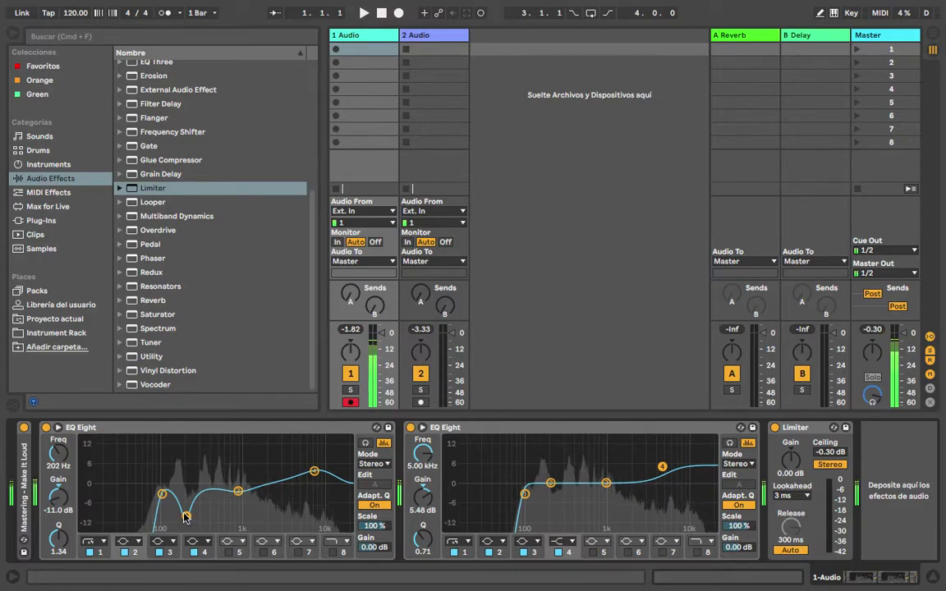
mouse_move(199, 517)
mouse_down()
mouse_move(212, 510)
mouse_move(190, 515)
mouse_up()
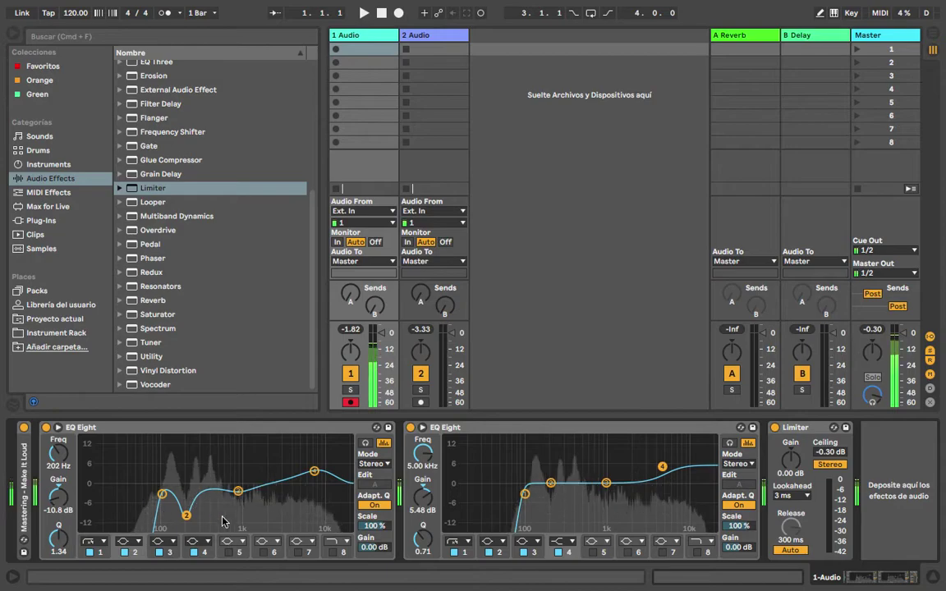
Narrow the first EQ's band 3 to a Q of 3.00 and move it to about 808 Hz at -2.36 dB.
click(238, 493)
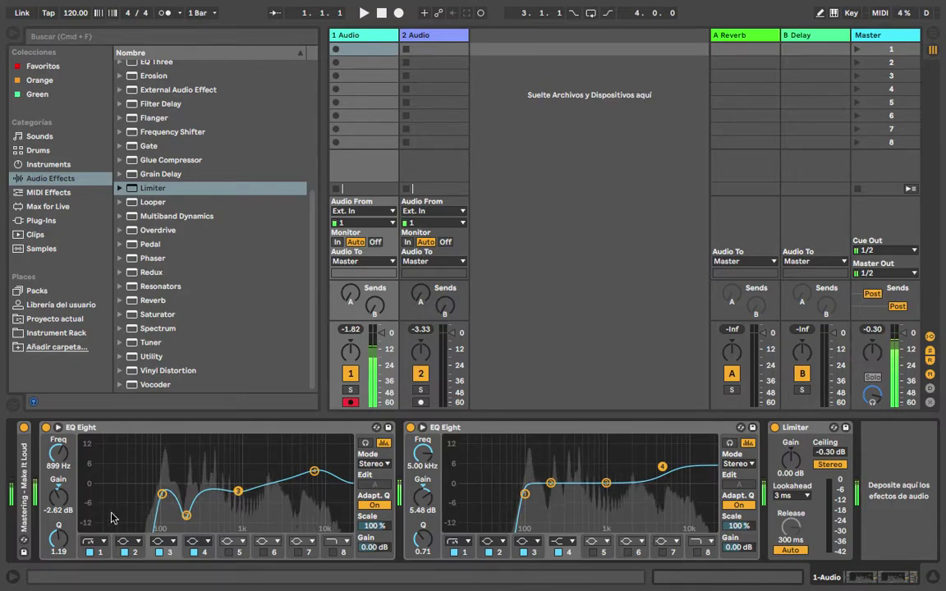
drag(62, 539, 60, 497)
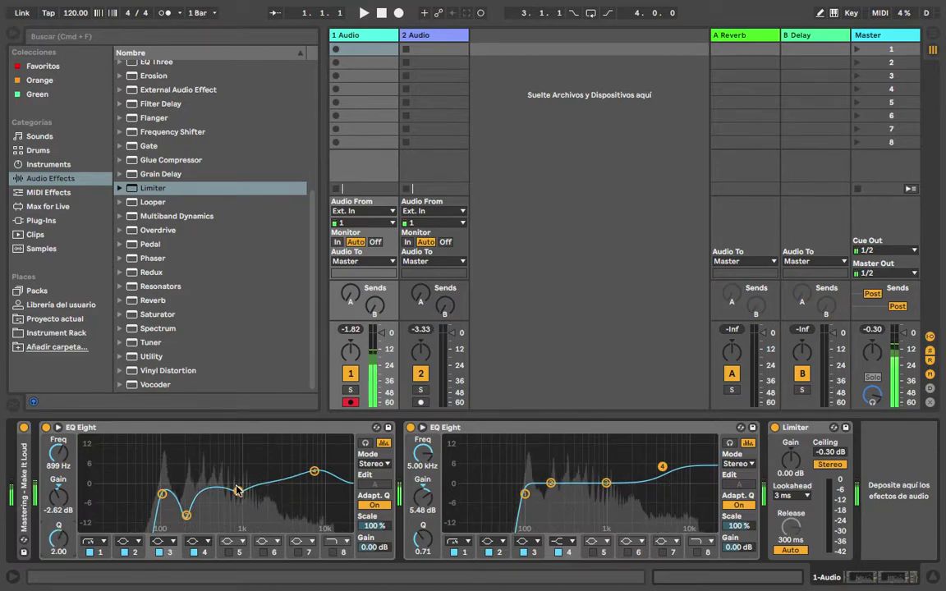
drag(62, 550, 62, 534)
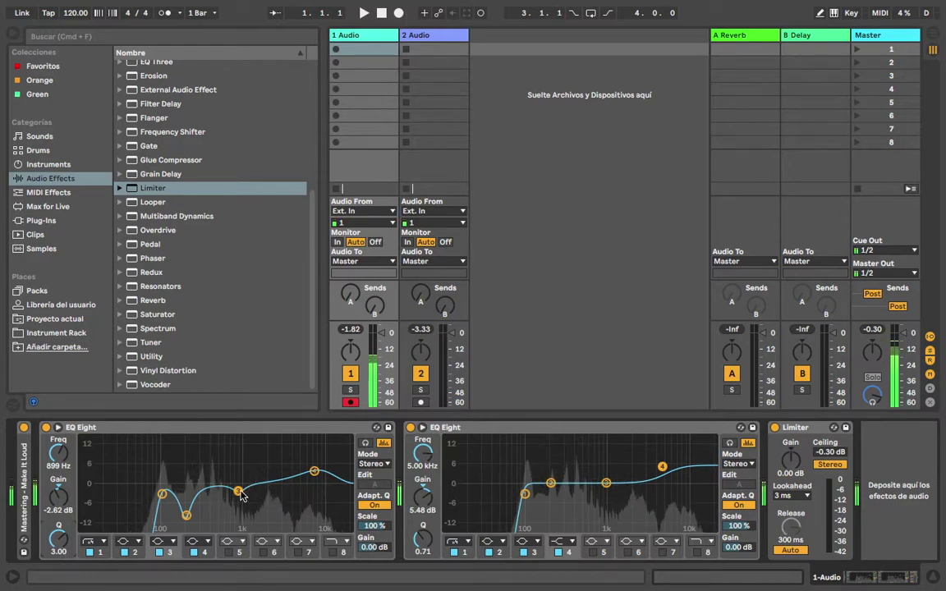
mouse_move(237, 490)
mouse_down()
mouse_move(246, 490)
mouse_move(234, 490)
mouse_up()
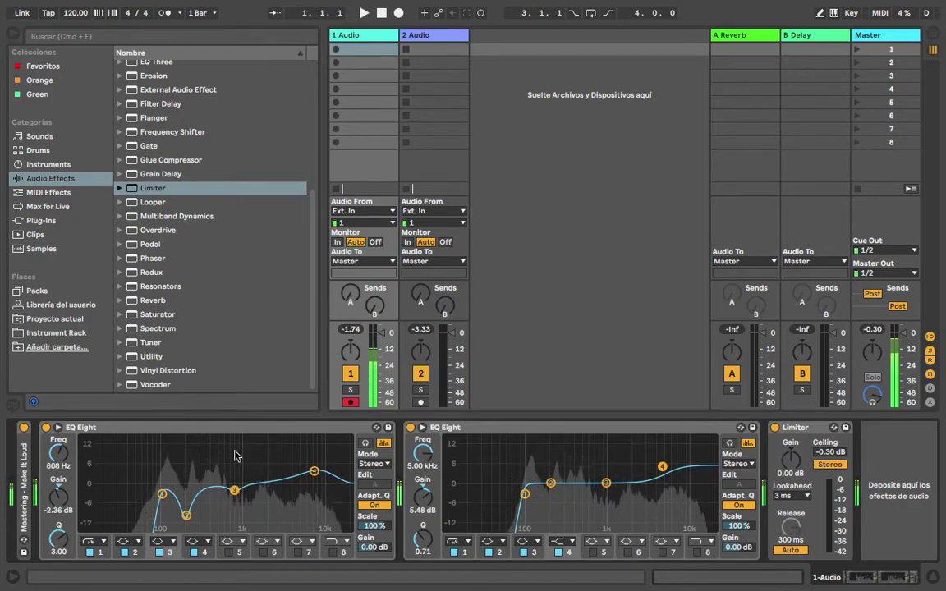
Review the first EQ's band 4 boost and the second EQ's low cut and high shelf.
click(314, 475)
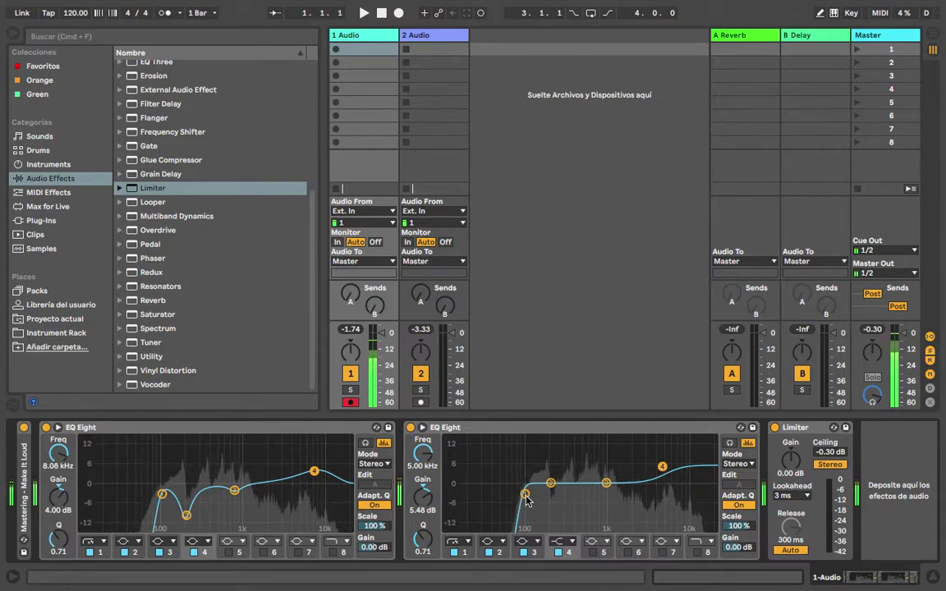
click(524, 493)
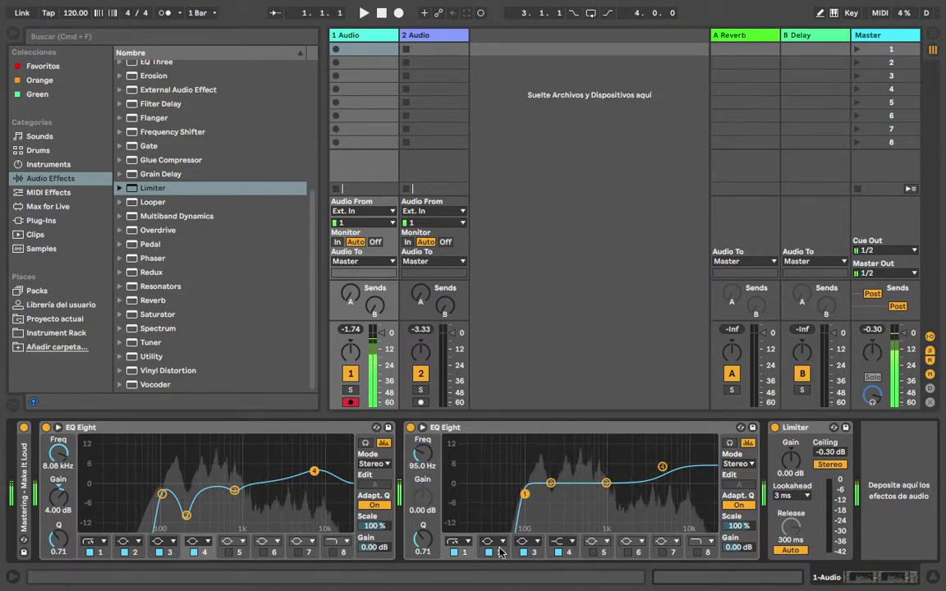
click(663, 467)
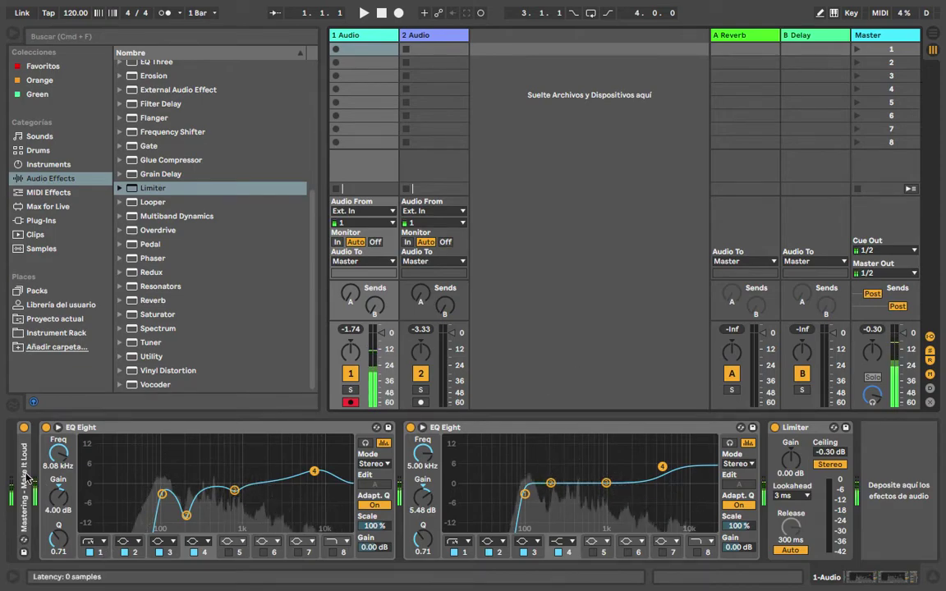
Group both EQ Eight devices into an Audio Effect Rack, and compare the voice with the rack bypassed and active.
shift+click(558, 426)
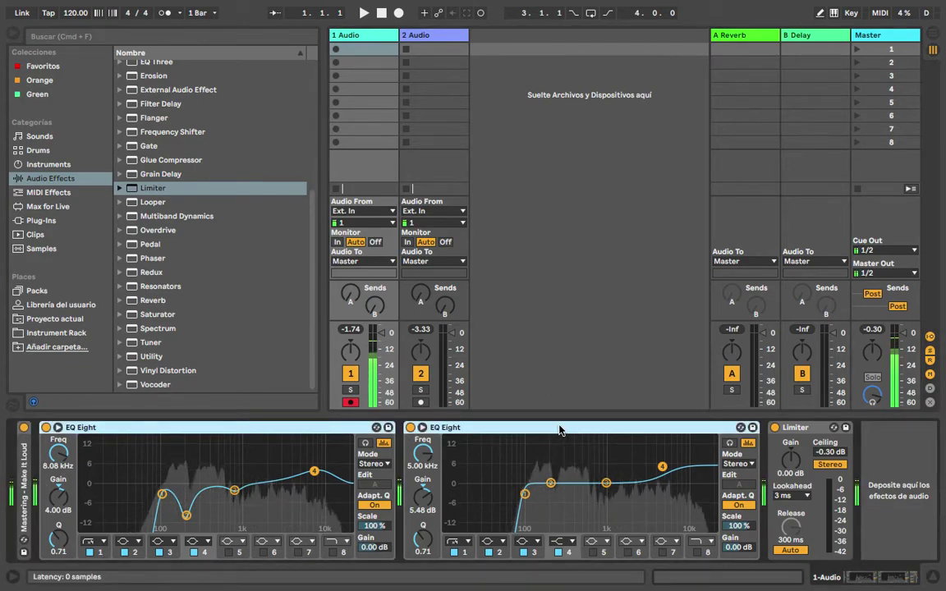
key(ctrl+g)
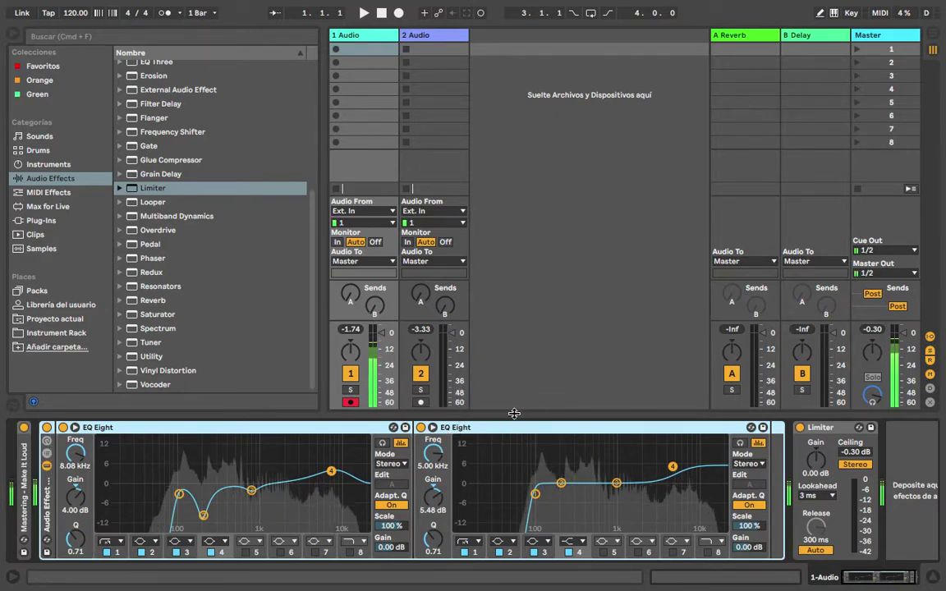
click(47, 428)
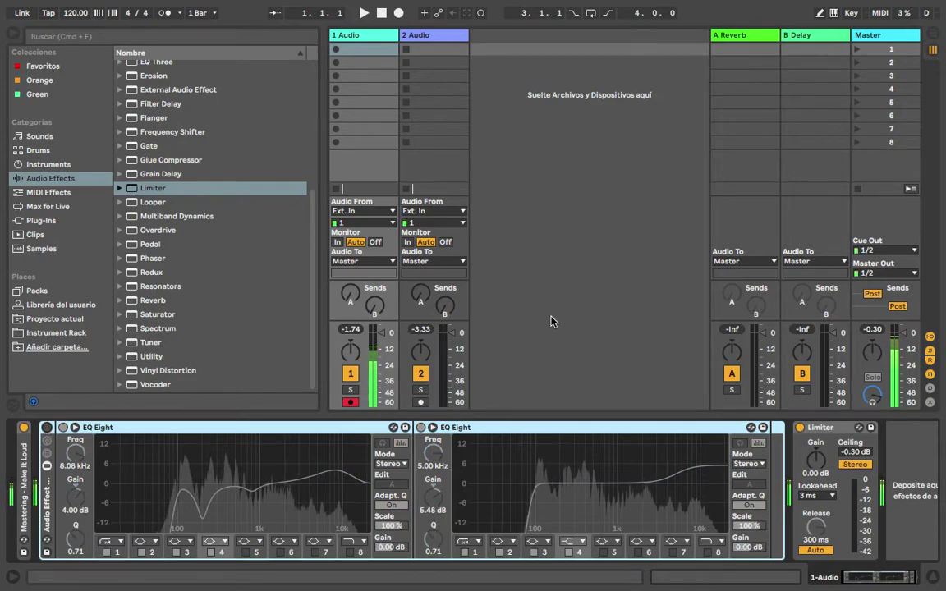
click(62, 427)
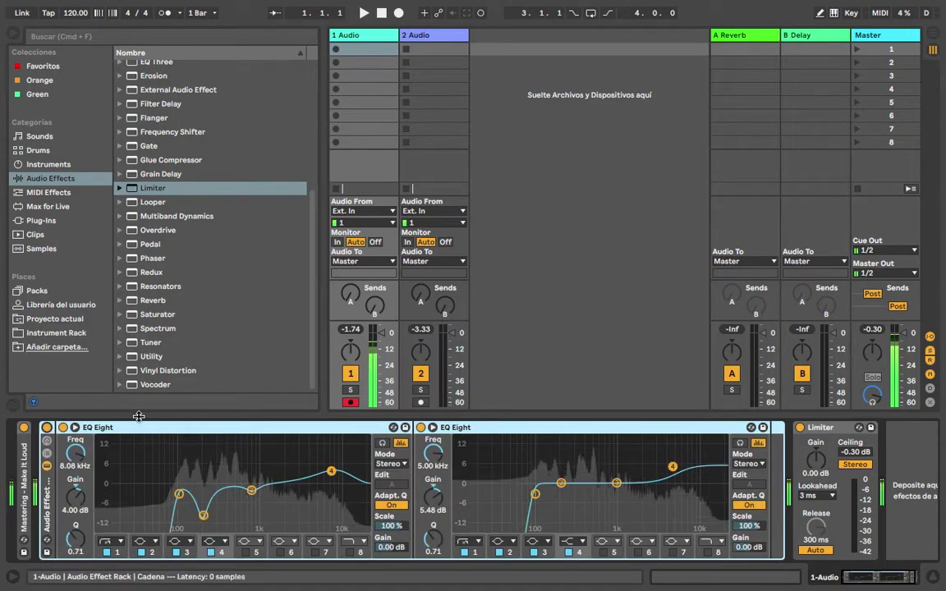